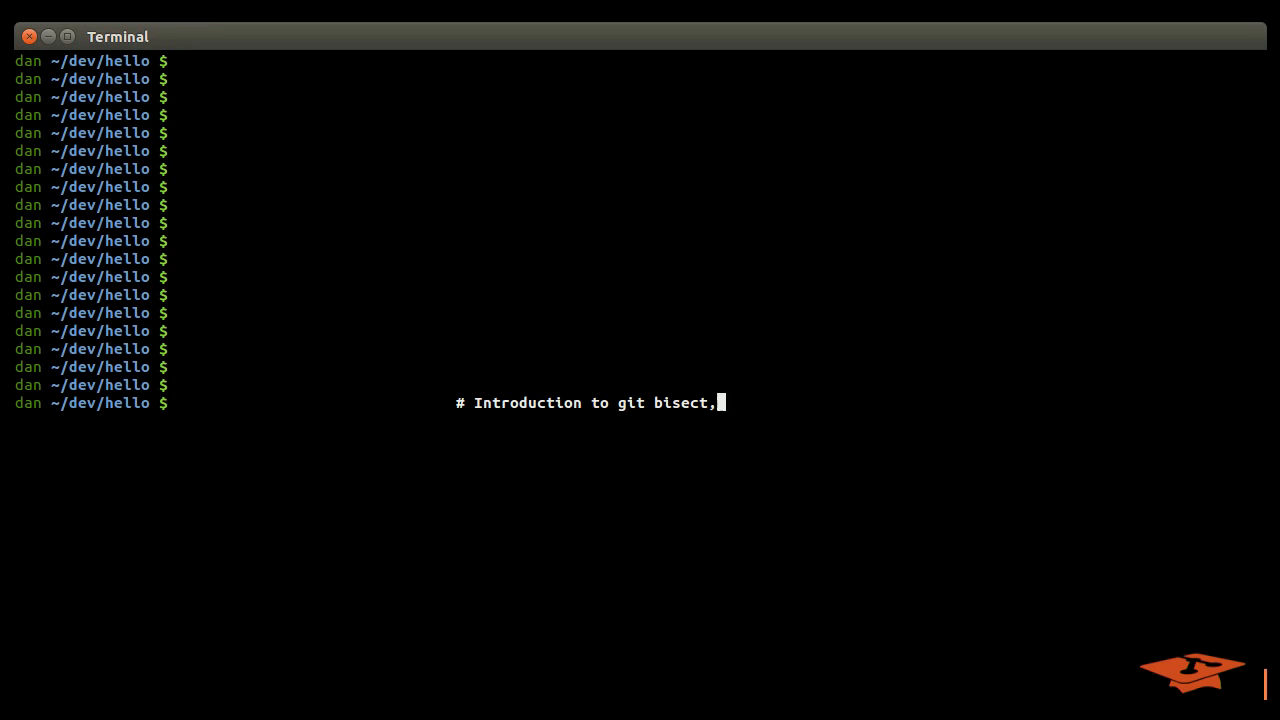
text(     by Dan :P)
Enter the "# Introduction to git bisect, by Dan :P" comment and add blank prompt lines below it
key(Return)
key(Return)
key(Return)
key(Return)
key(Return)
key(Return)
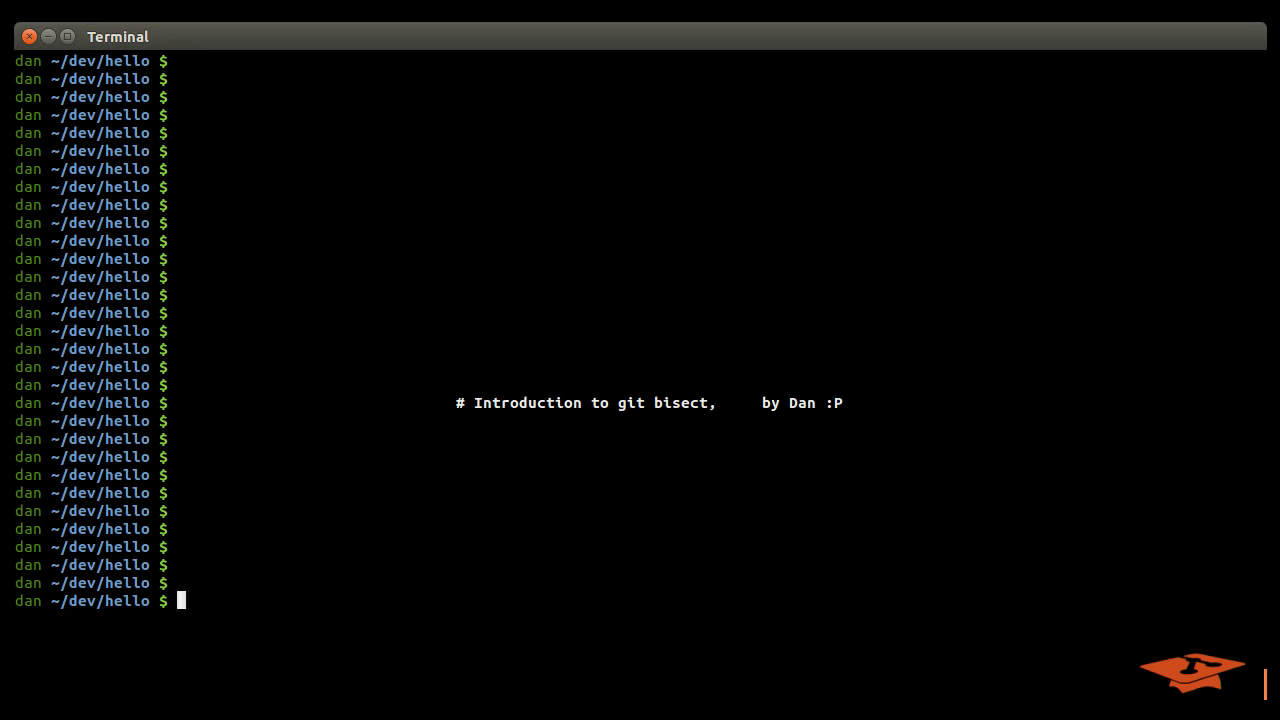
key(Return)
key(Return)
key(Return)
key(Return)
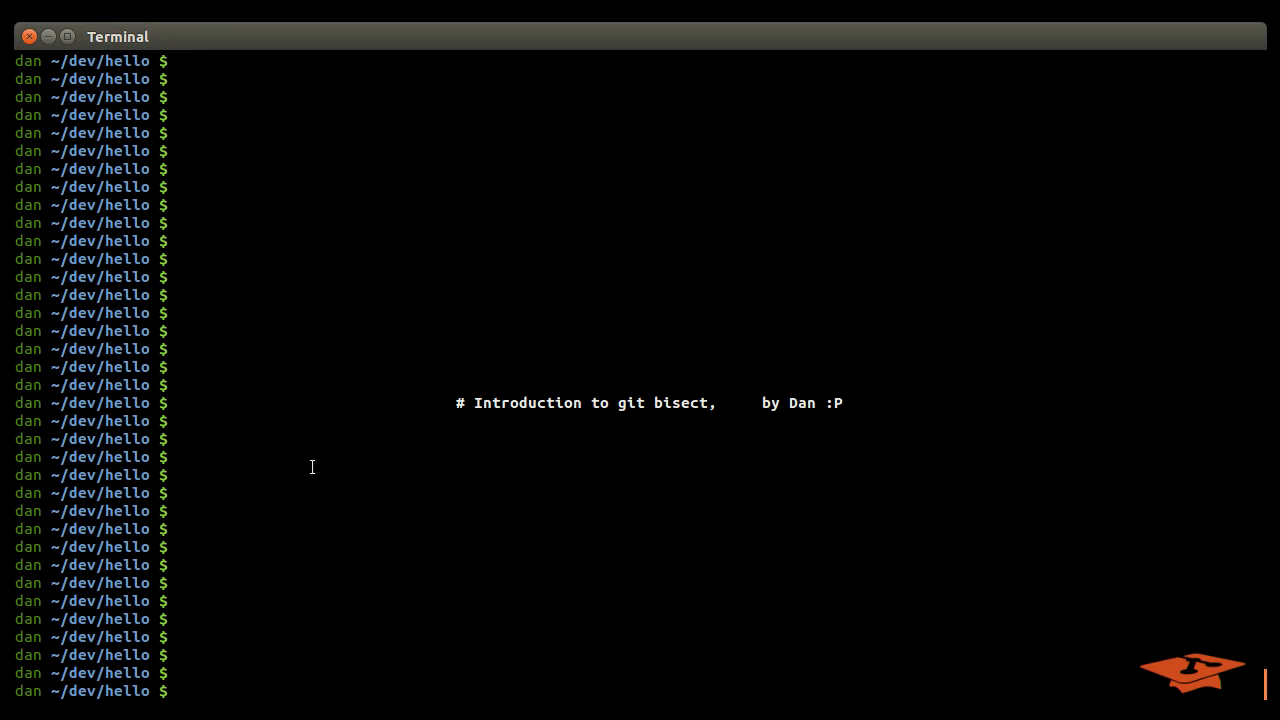
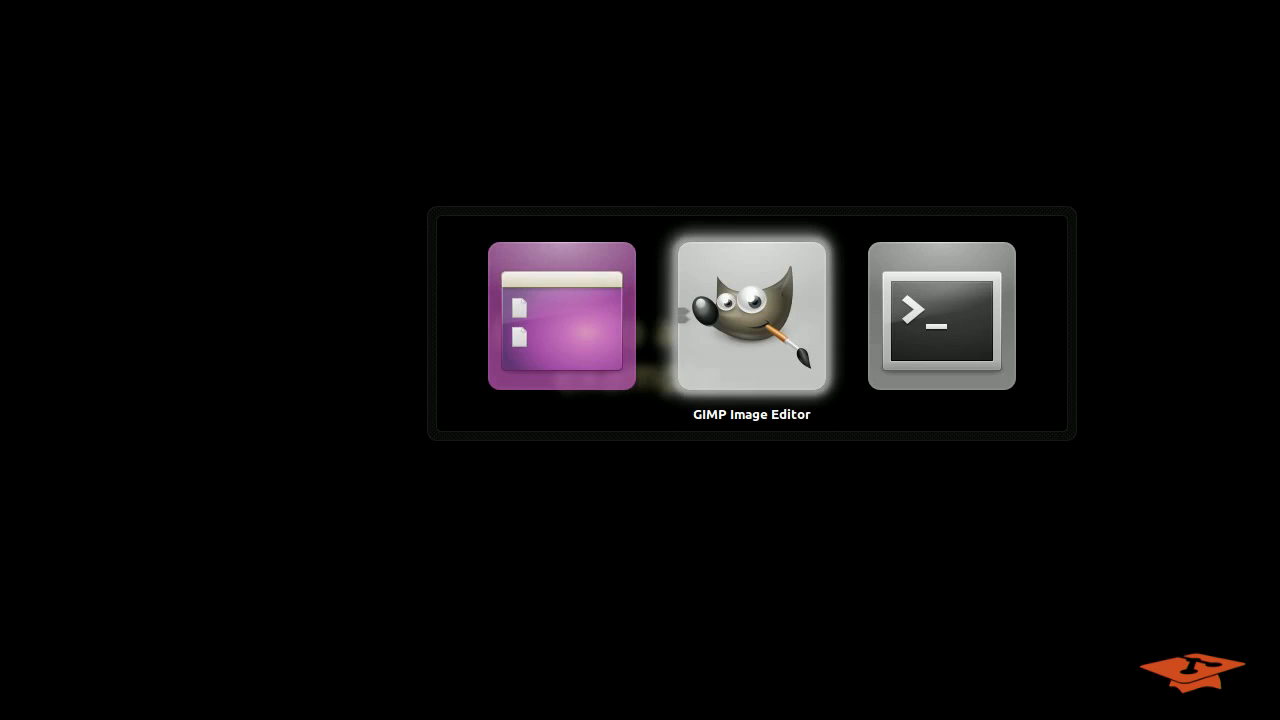
Switch from GIMP to the Terminal window with Alt+Tab
key(alt+Tab)
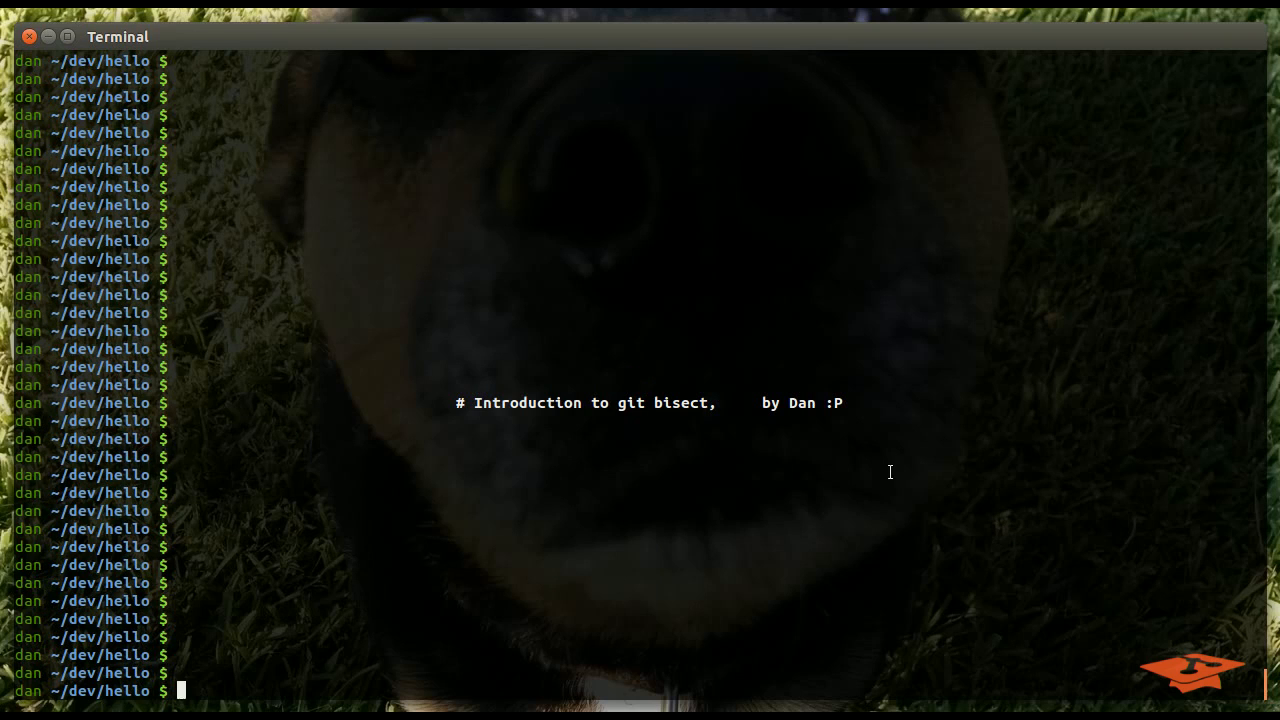
text(git sta)
text(tus)
Run git status, show the gt alias definition, and print the commit graph with gt
key(Return)
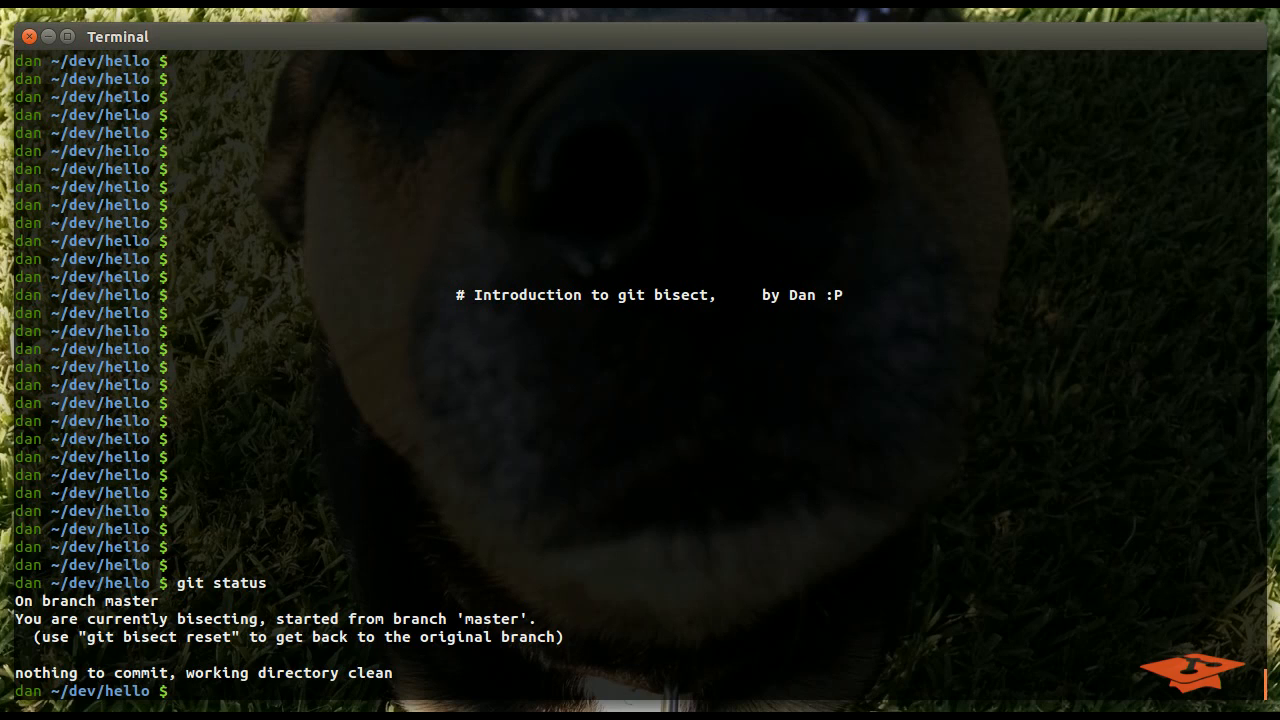
text(ali)
text(as gt)
key(Return)
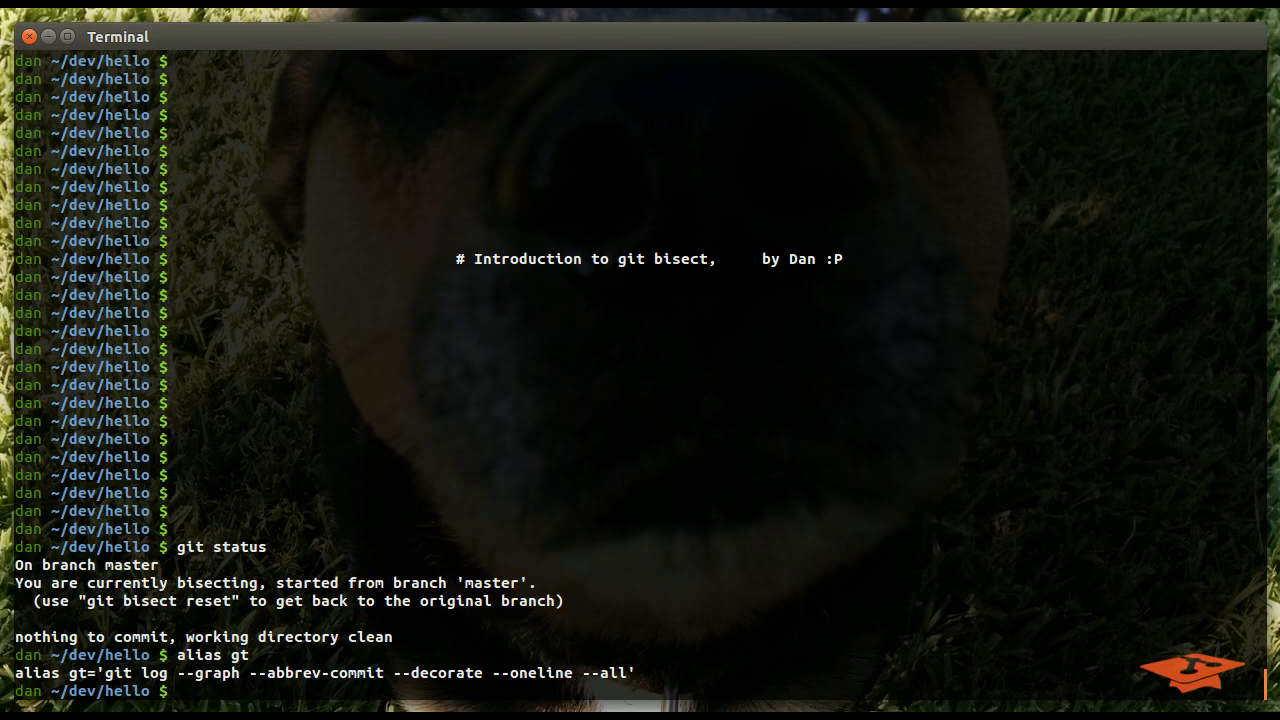
text(gt)
key(Return)
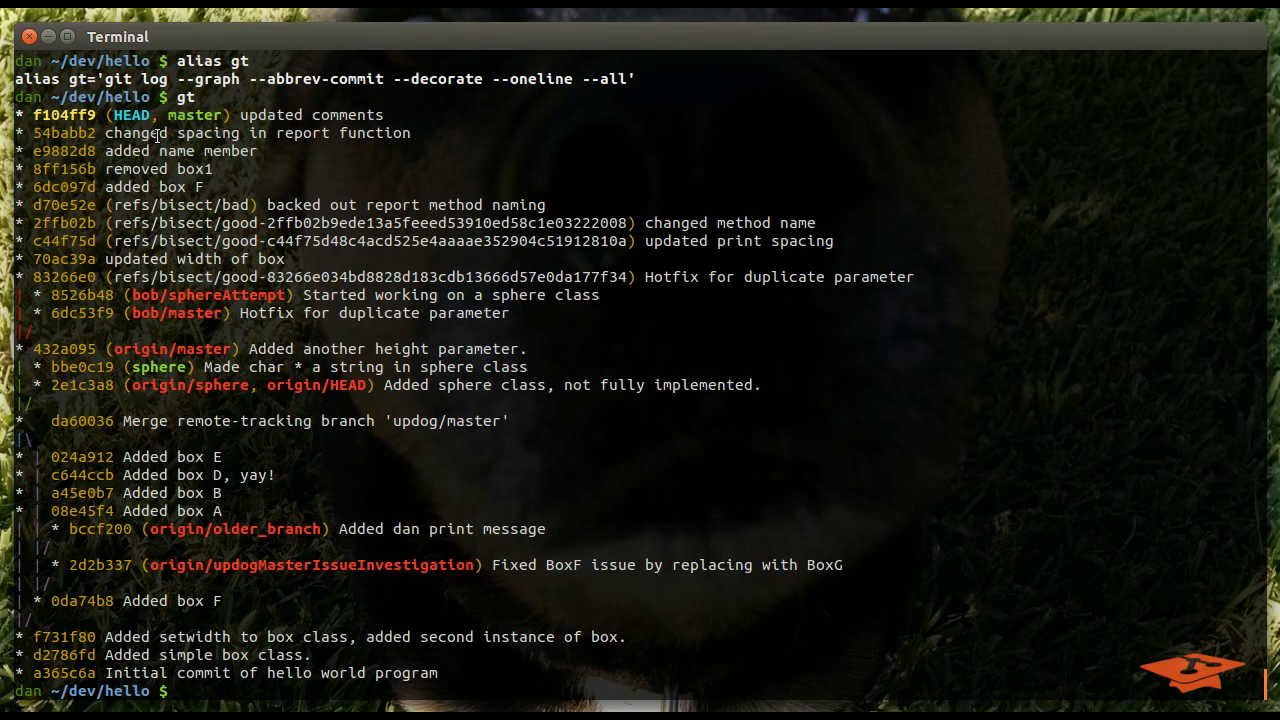
text(make)
Build hello with make, list the files, run ./hello into a segfault, and redisplay the graph
key(Return)
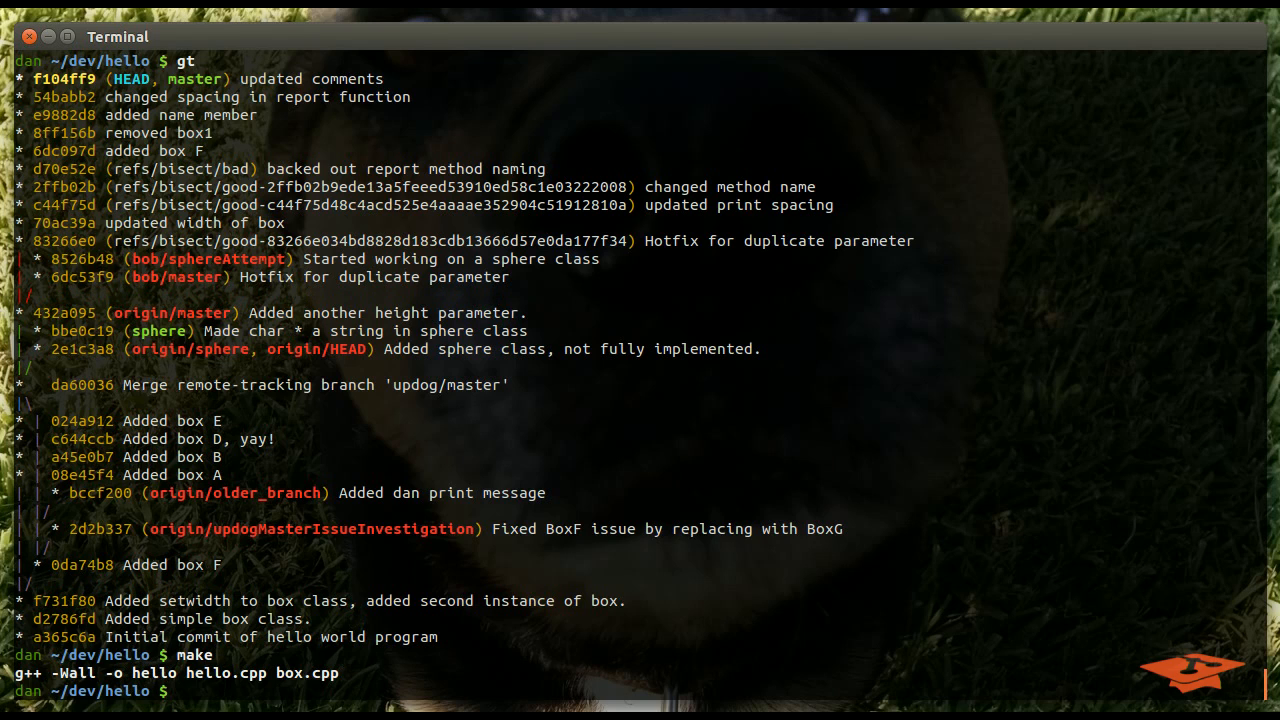
text(ls)
key(Return)
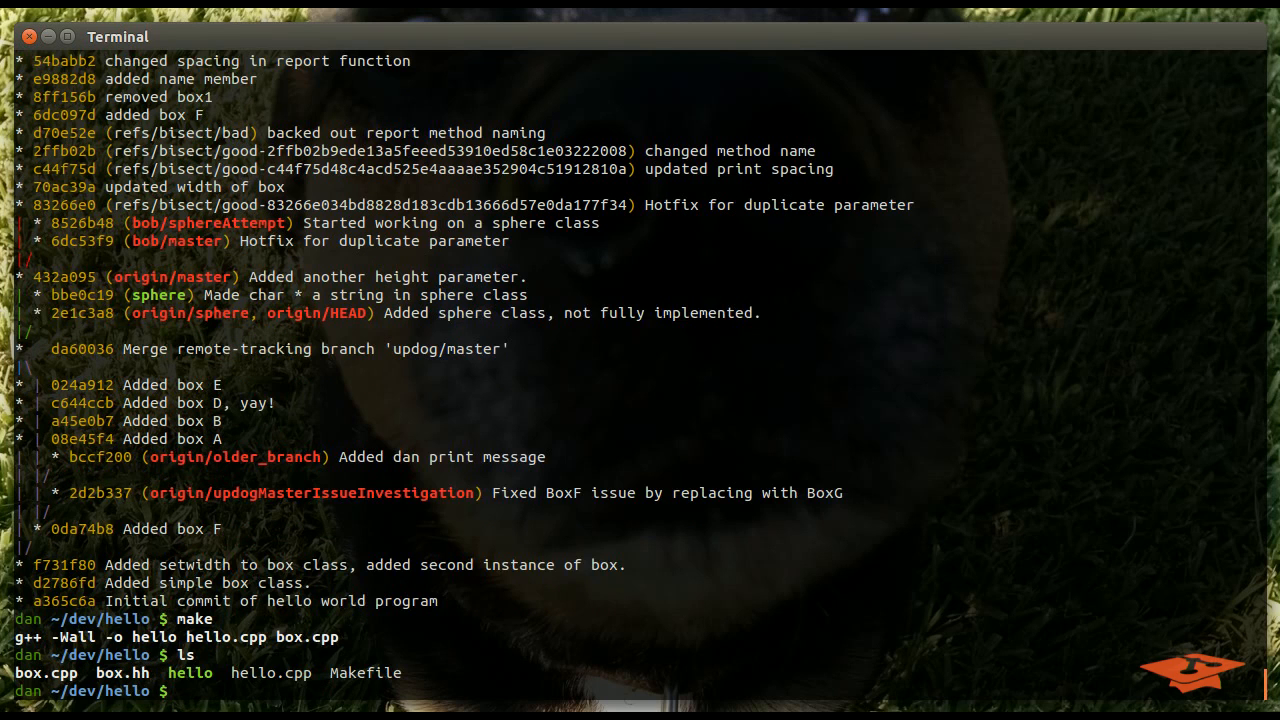
text(./hello)
key(Return)
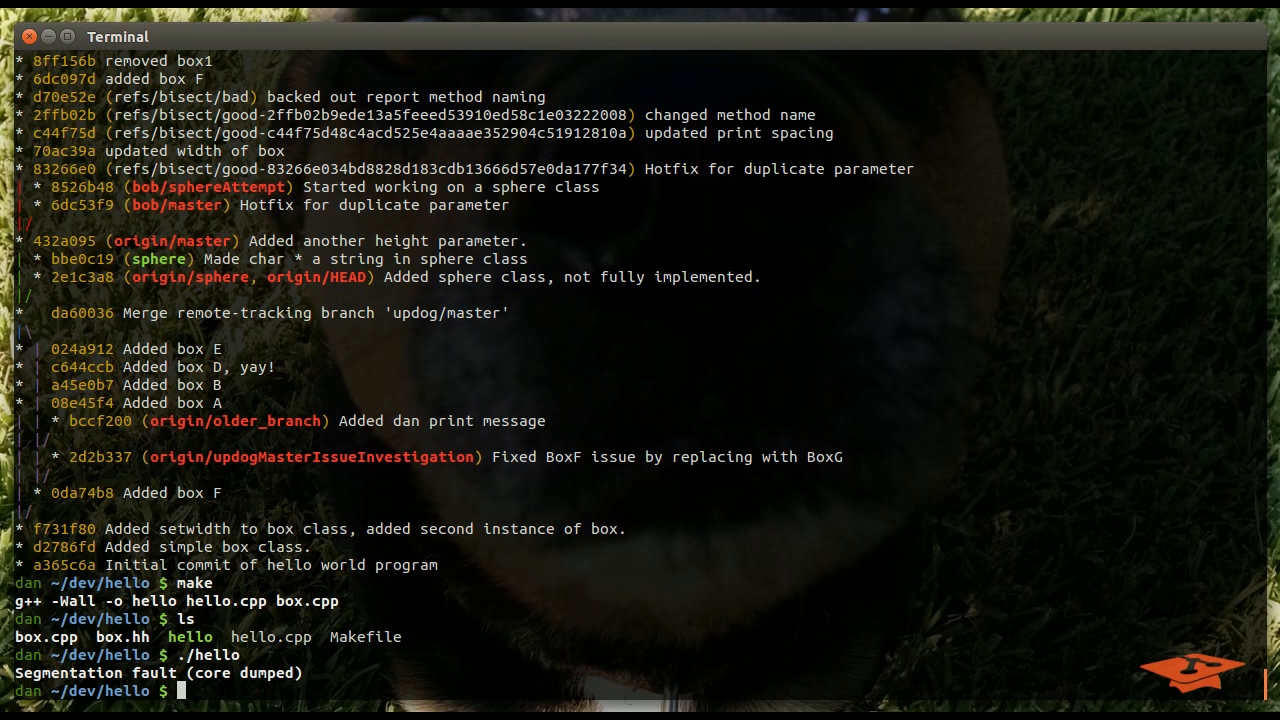
text(gt)
key(Return)
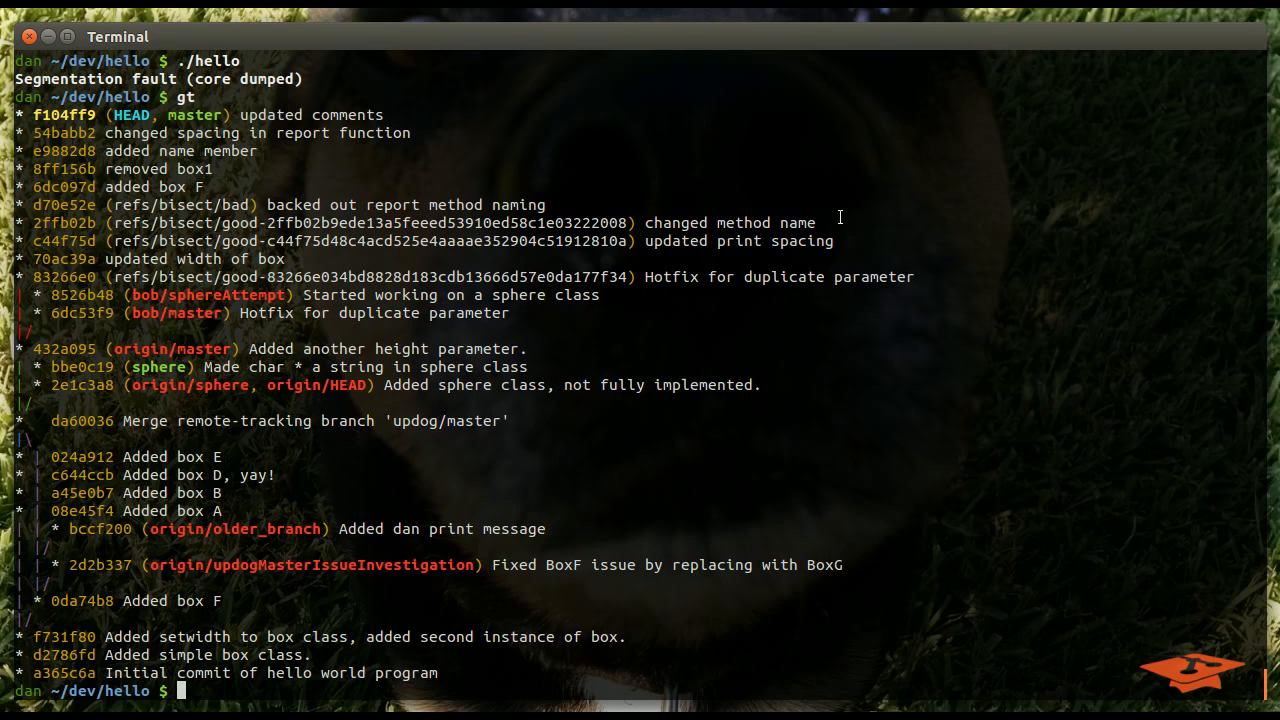
Inspect hashes 83266e0 and f104ff9 in the graph and re-run ./hello on master
double_click(66, 282)
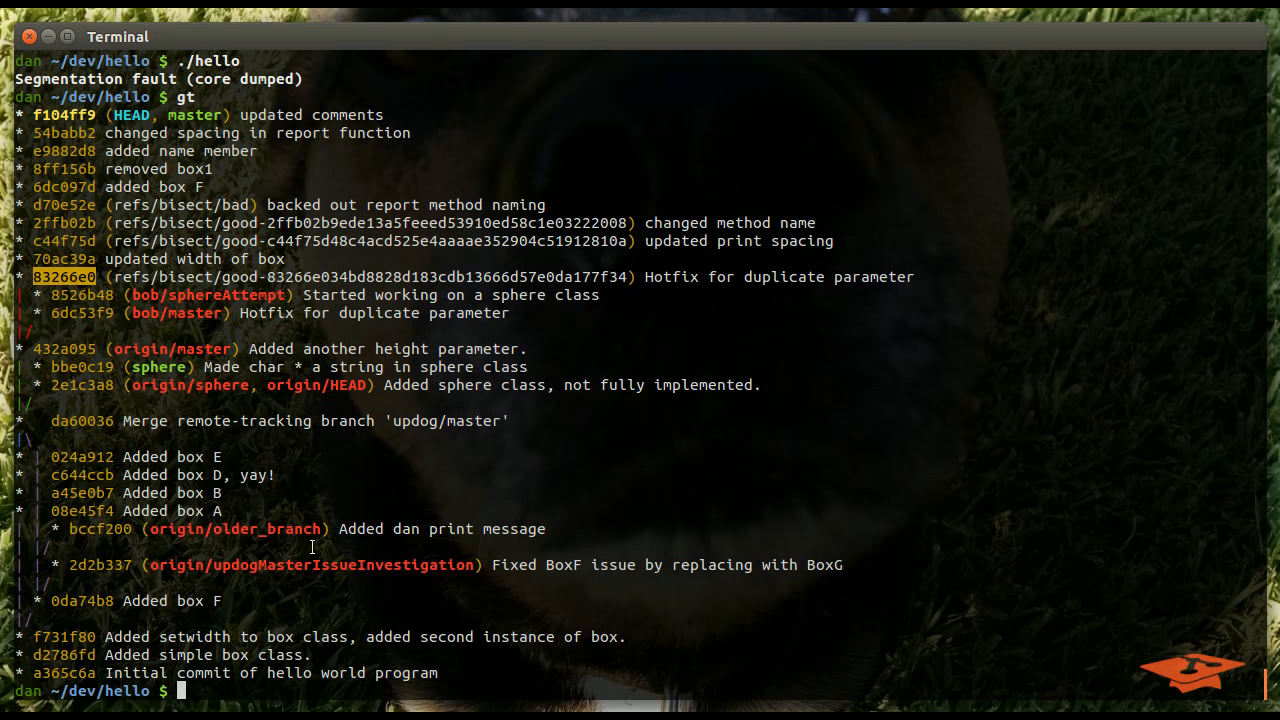
double_click(64, 114)
key(Up)
key(Up)
key(Return)
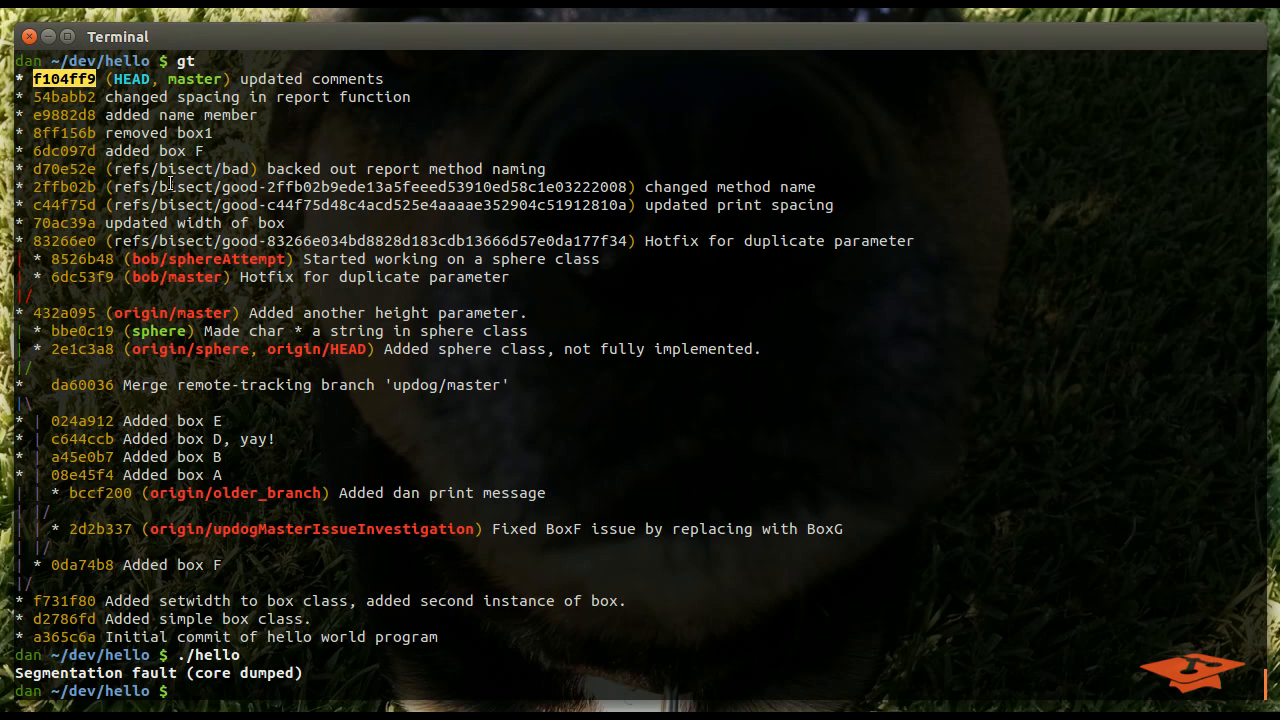
Check out commit 83266e0, rebuild with make, and run hello to see the box dimensions
click(68, 242)
double_click(64, 241)
key(ctrl+c)
text(git checkout)
middle_click(776, 330)
key(Return)
text(make)
key(Return)
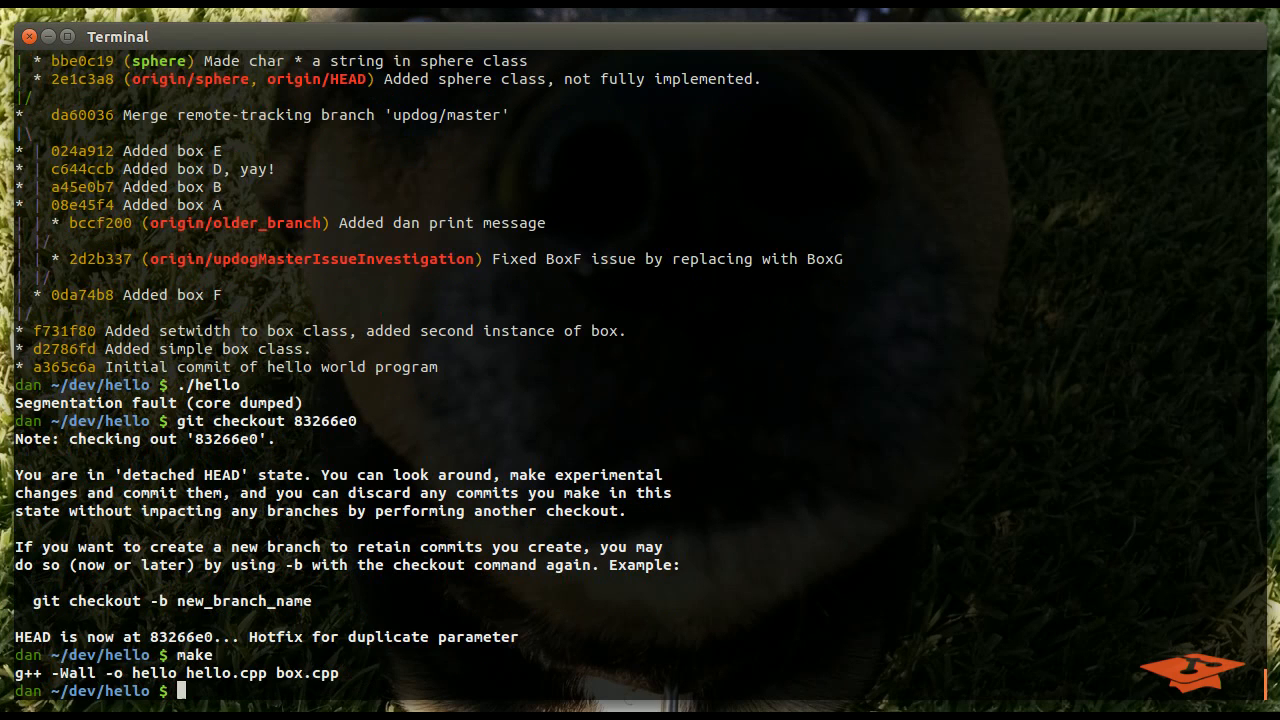
text(./hello)
key(Return)
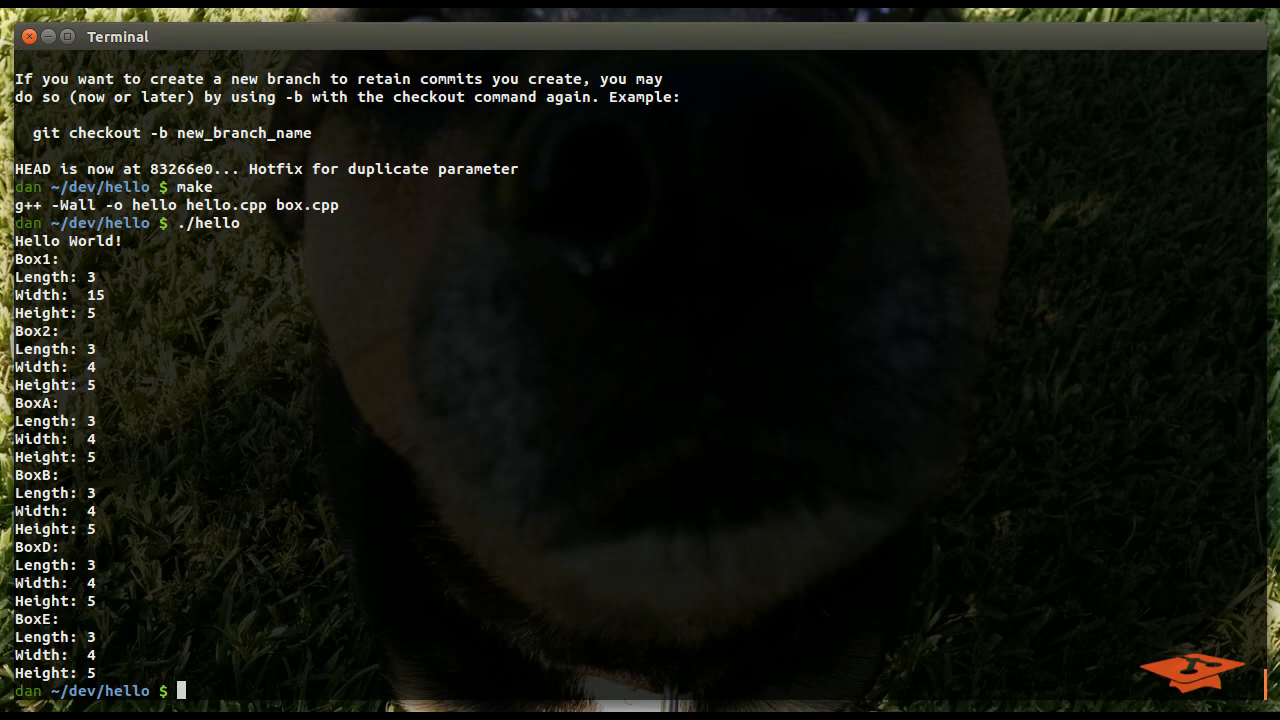
Discard the recalled checkout line and switch back to the master branch
key(Up)
key(Up)
key(Up)
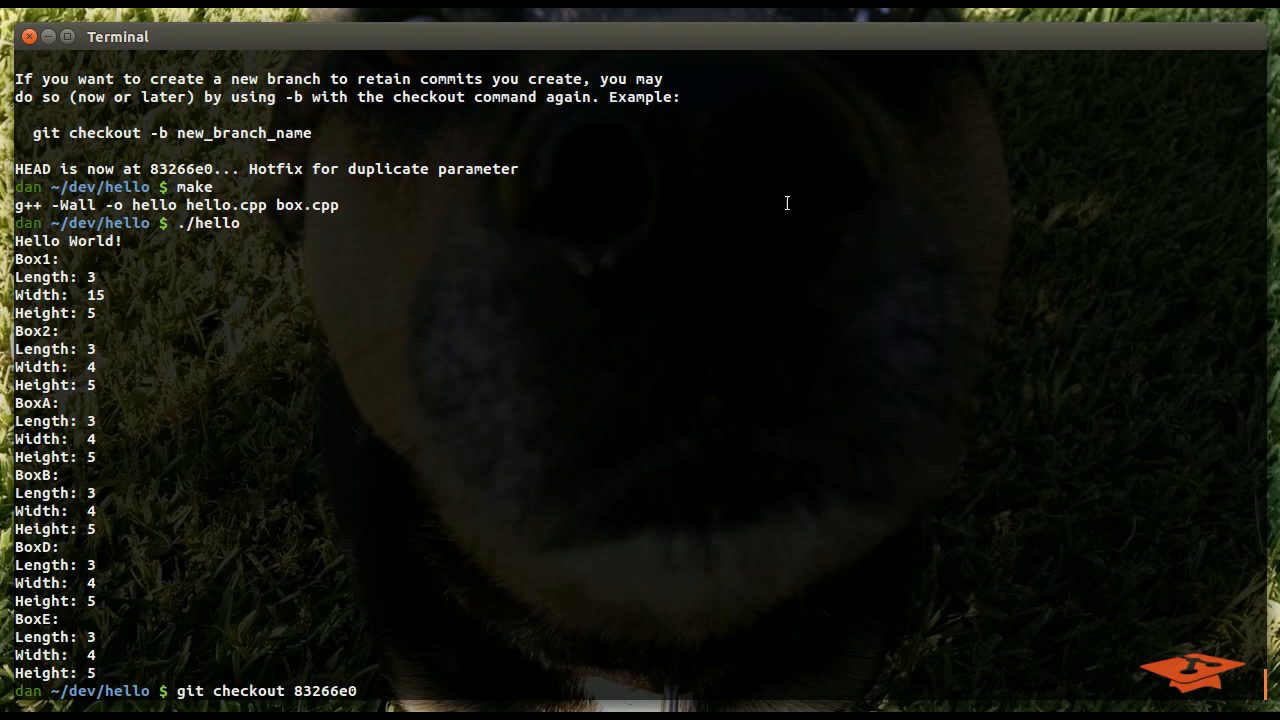
double_click(345, 691)
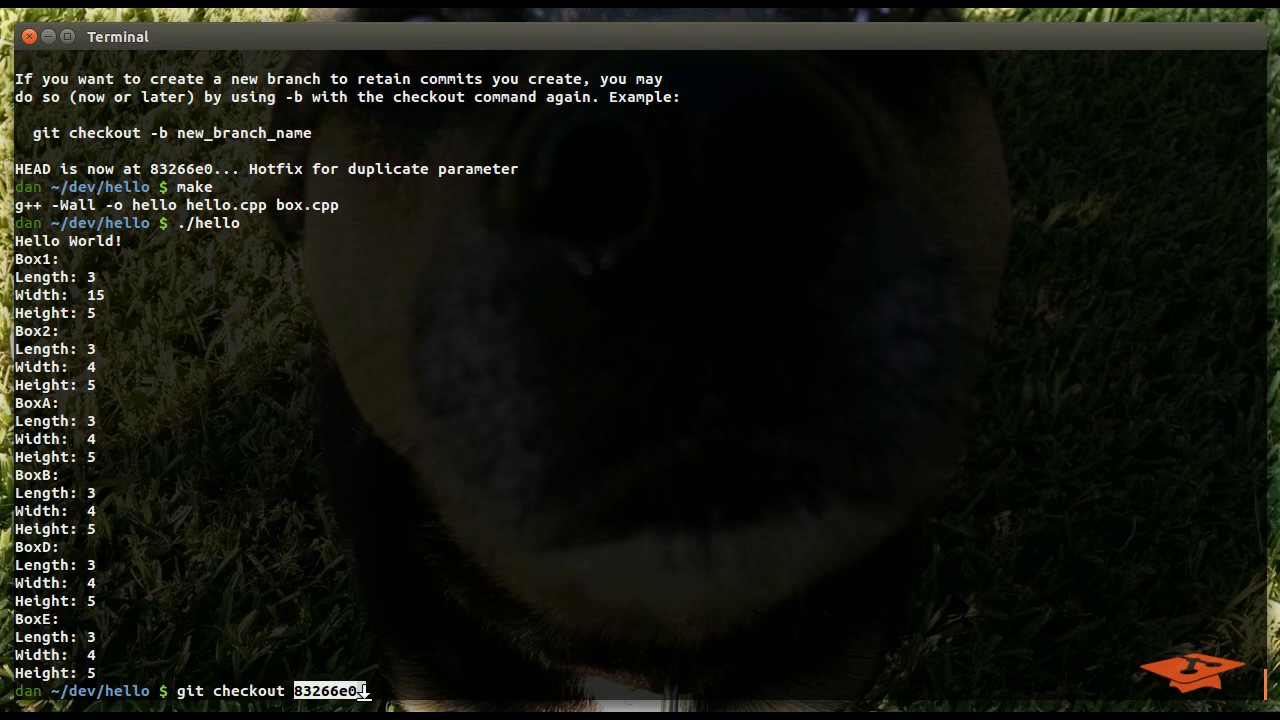
click(385, 661)
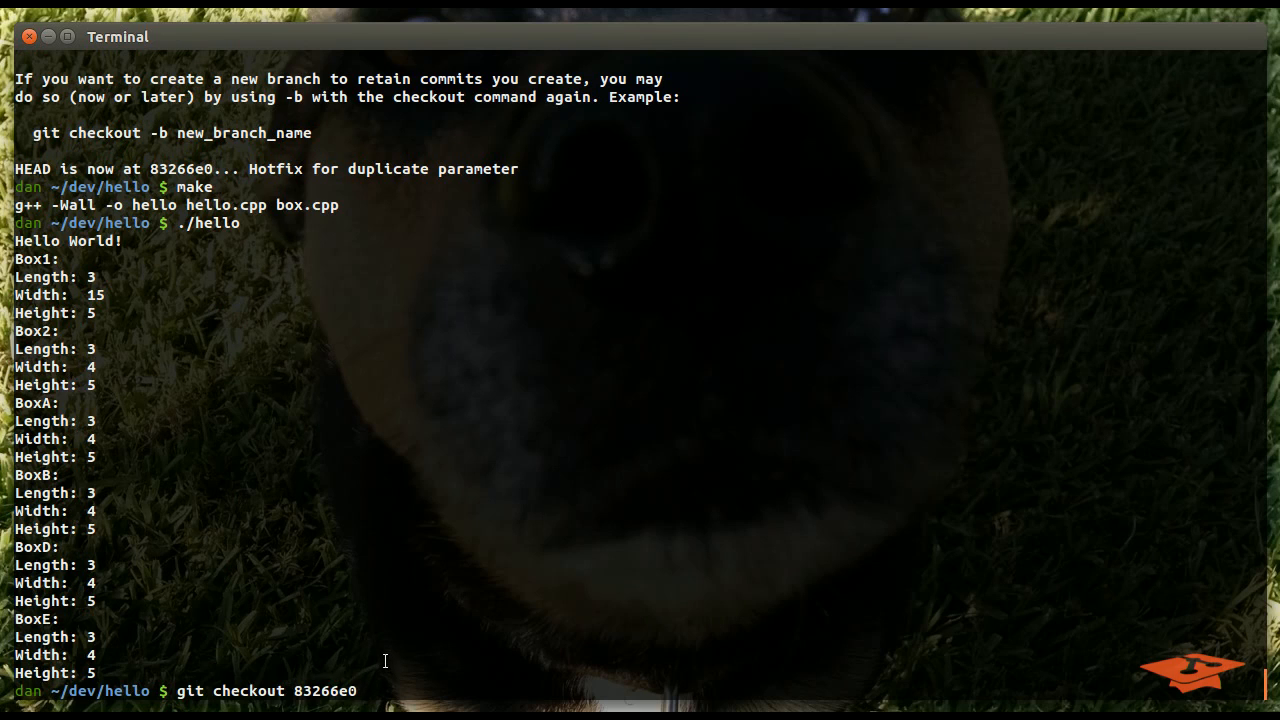
key(ctrl+c)
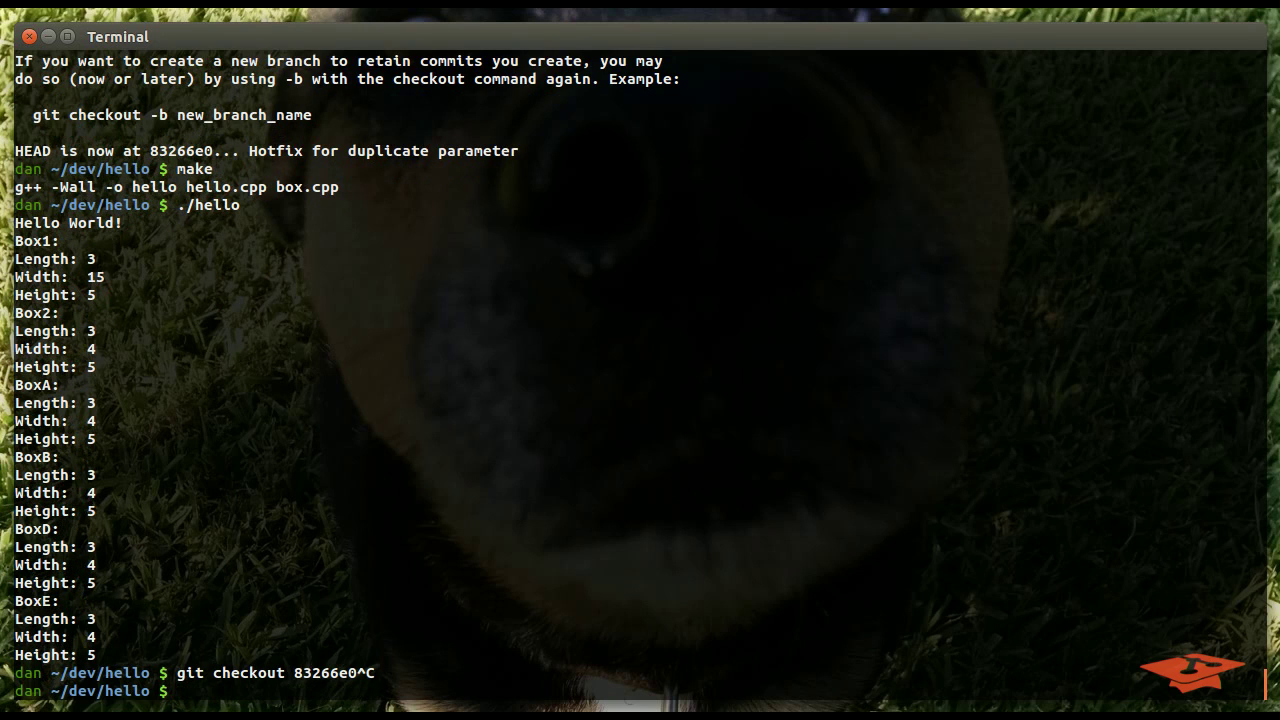
text(git checkout master)
key(Return)
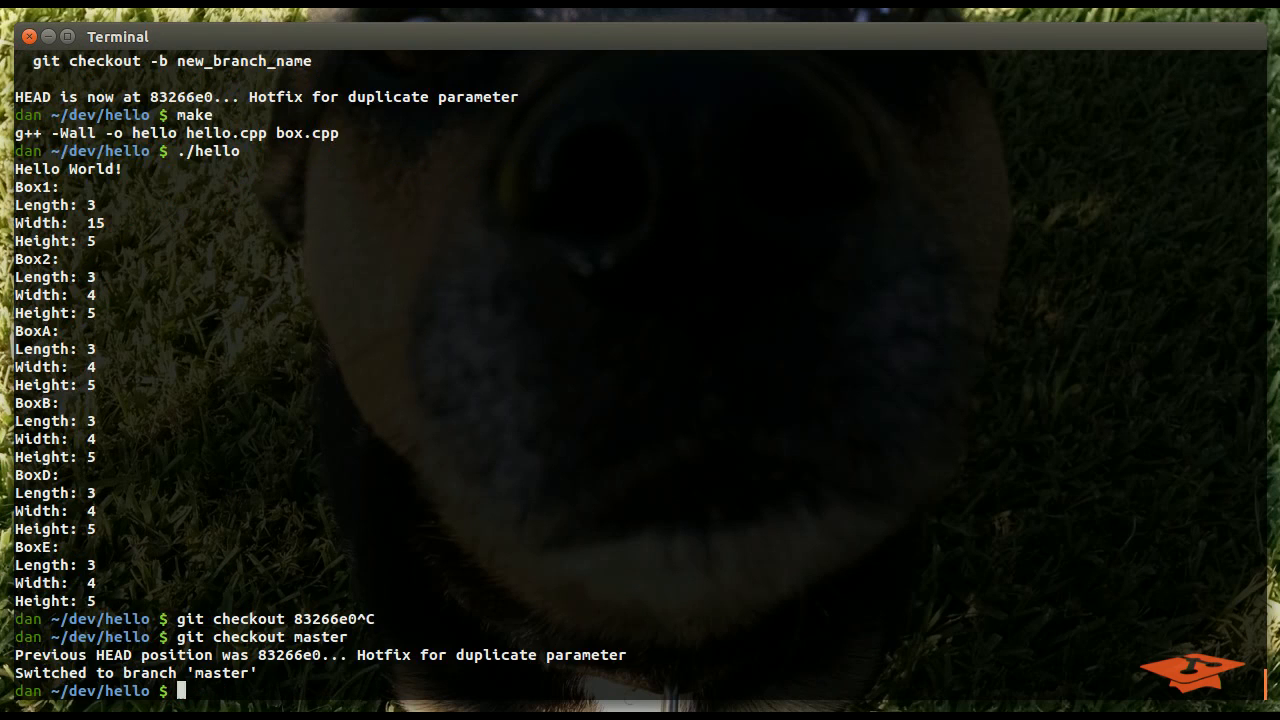
text(git log)
View git log, quit the pager, and run git bisect start on master
key(Return)
key(apostrophe)
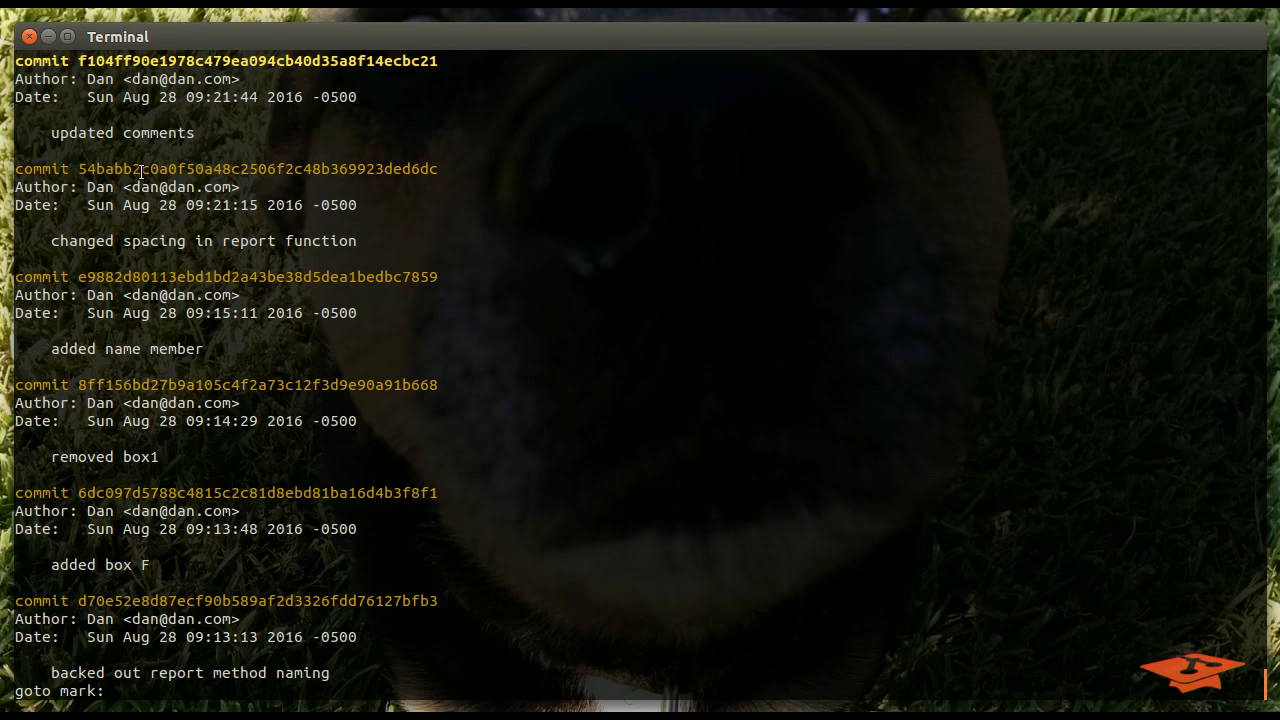
key(a)
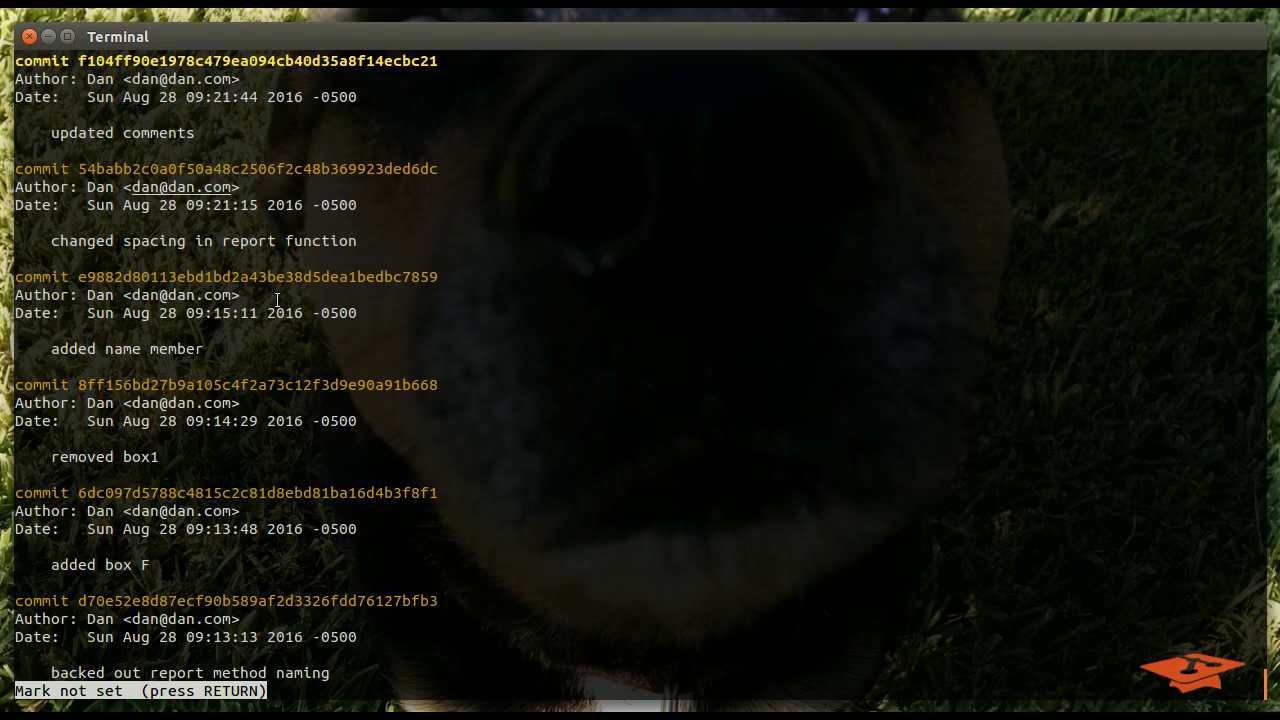
key(q)
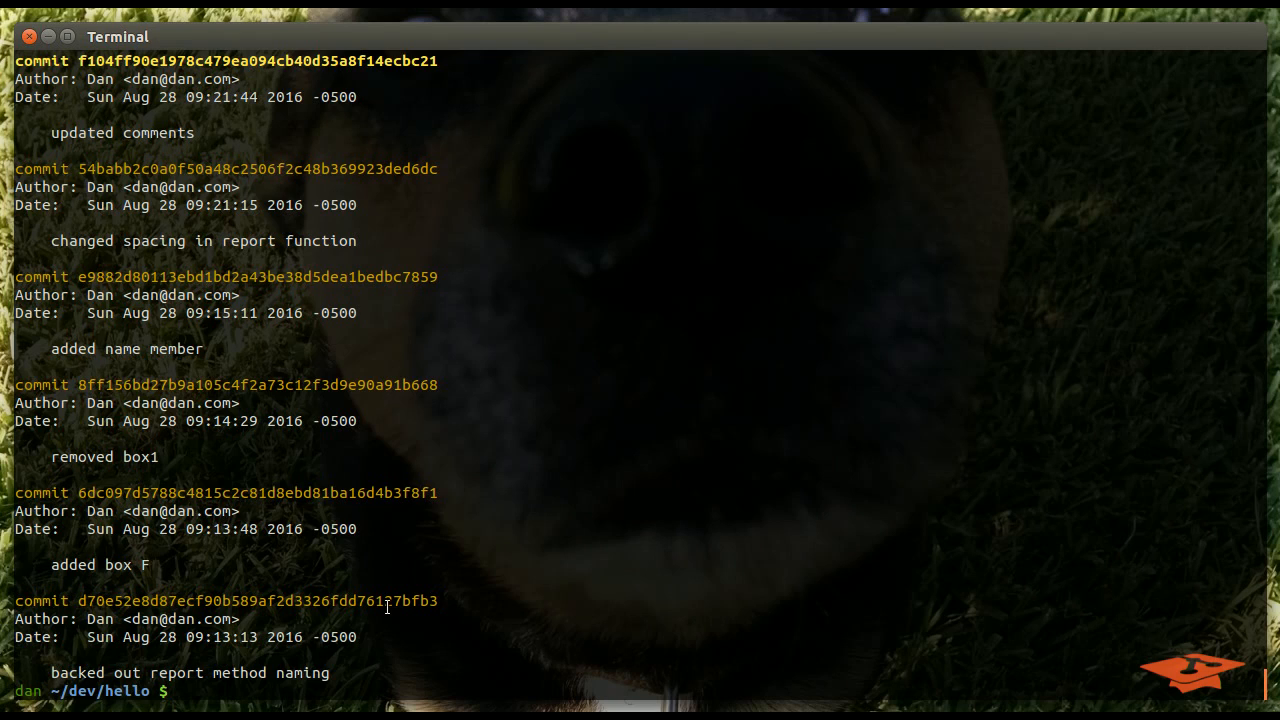
text(git bisect start)
key(Return)
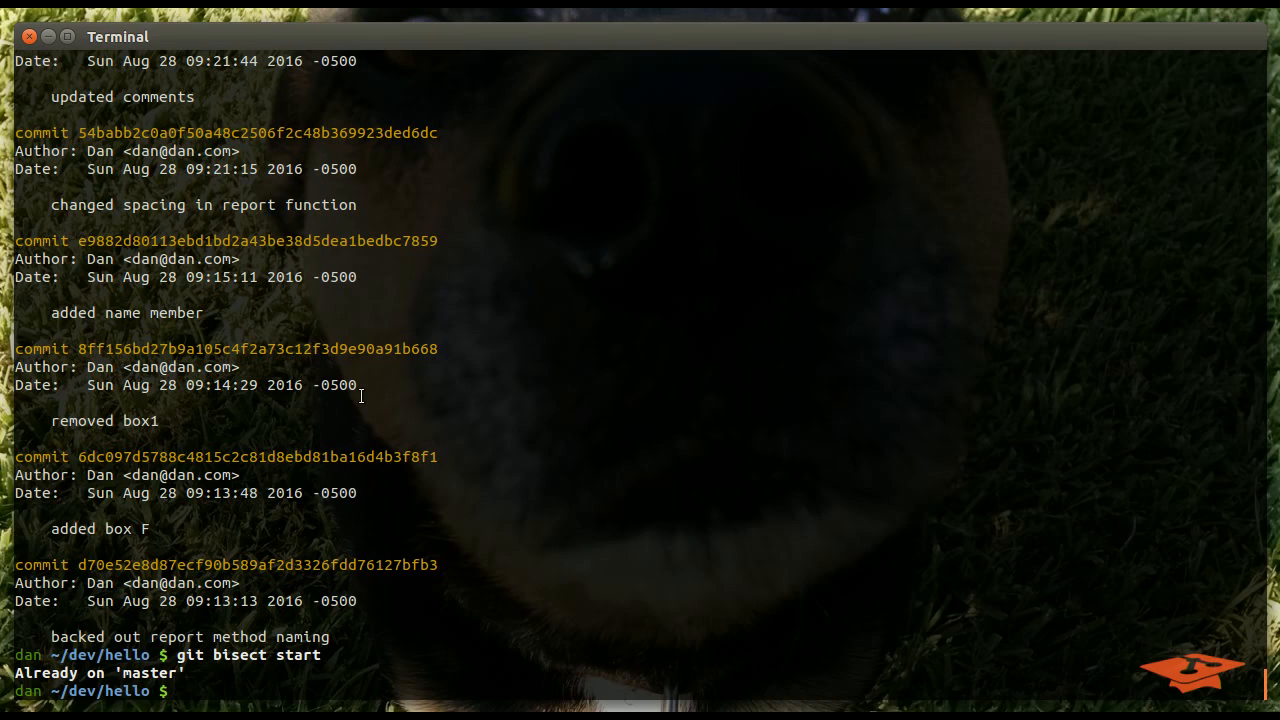
text(git bisect )
text(good)
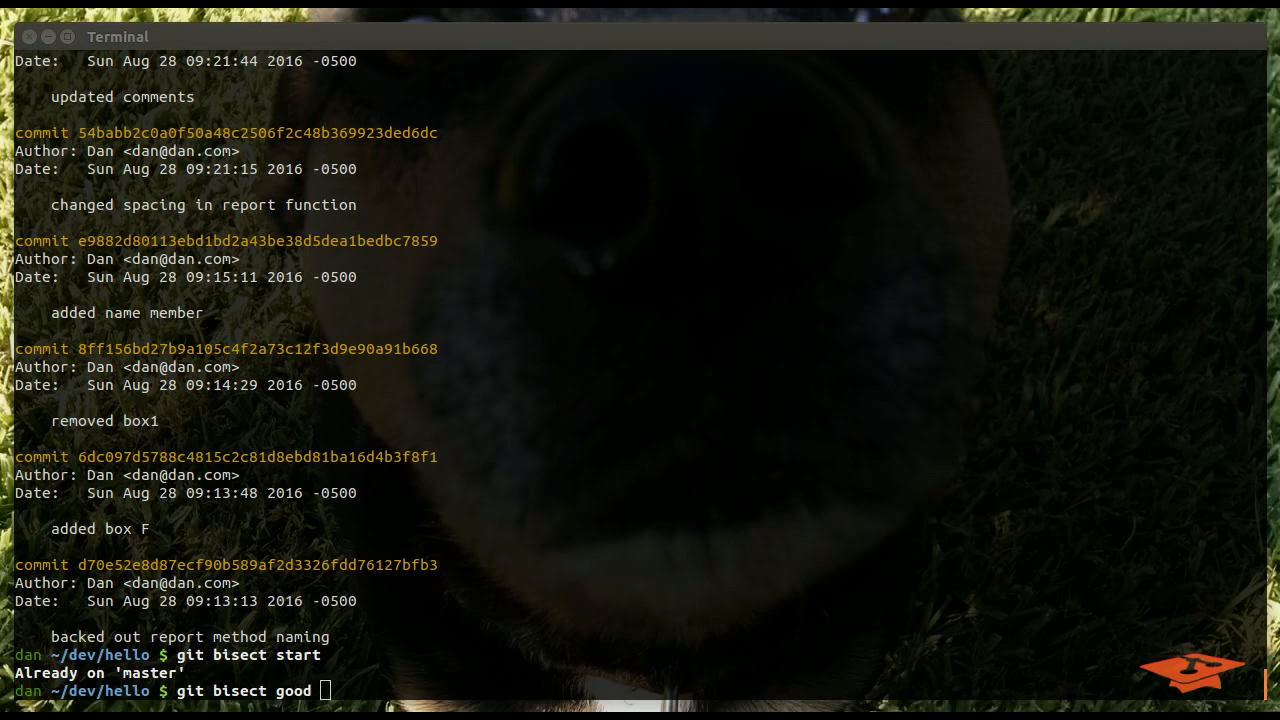
click(1107, 464)
key(ctrl+shift+v)
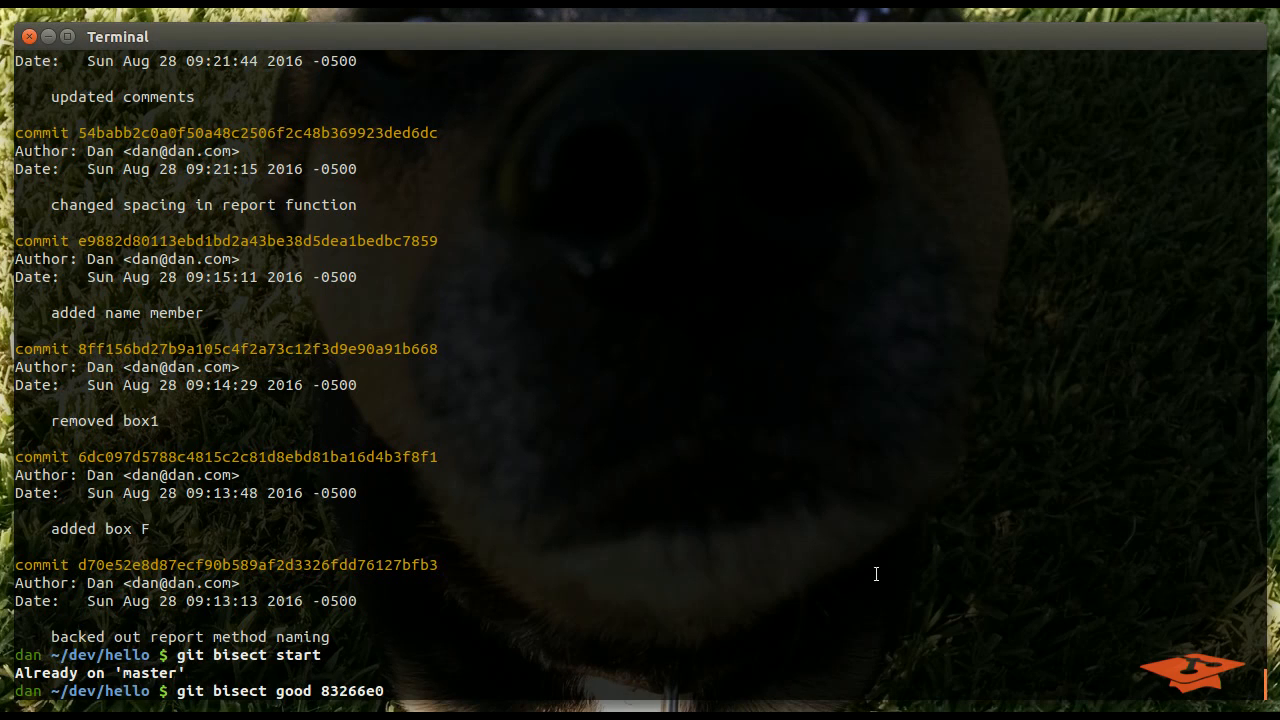
key(Return)
text(git bisect bad)
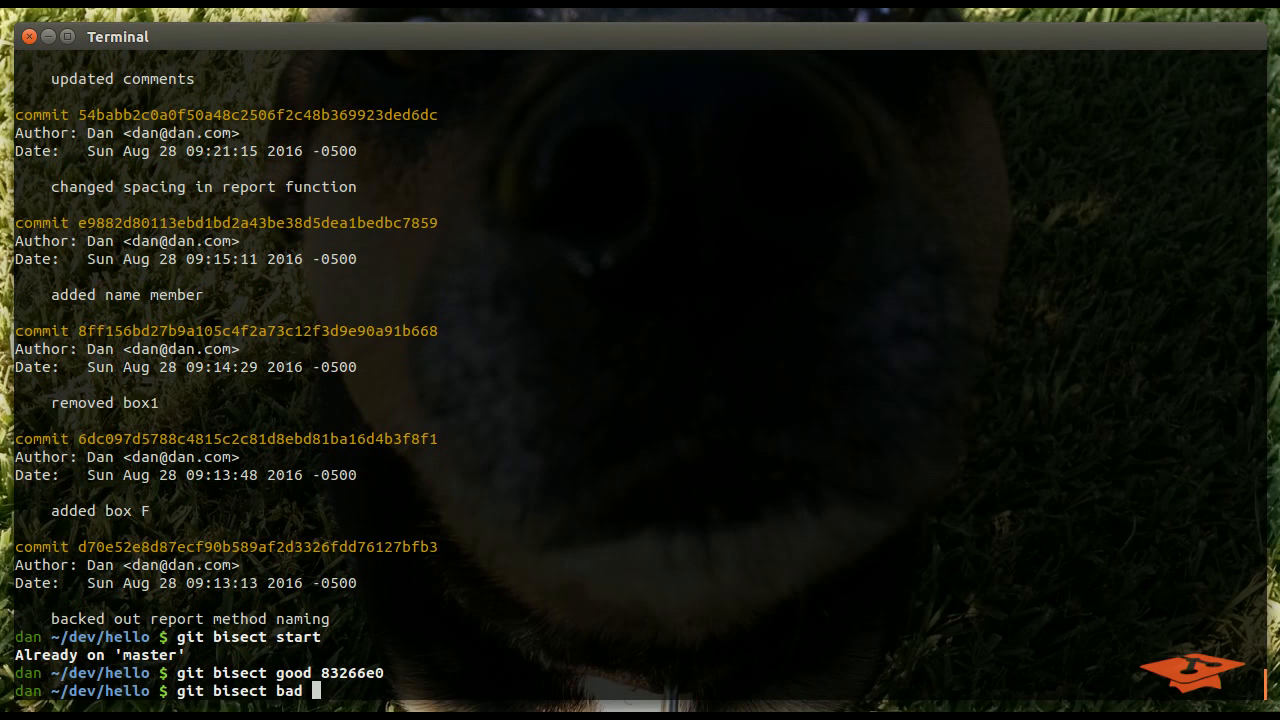
key(alt+Tab)
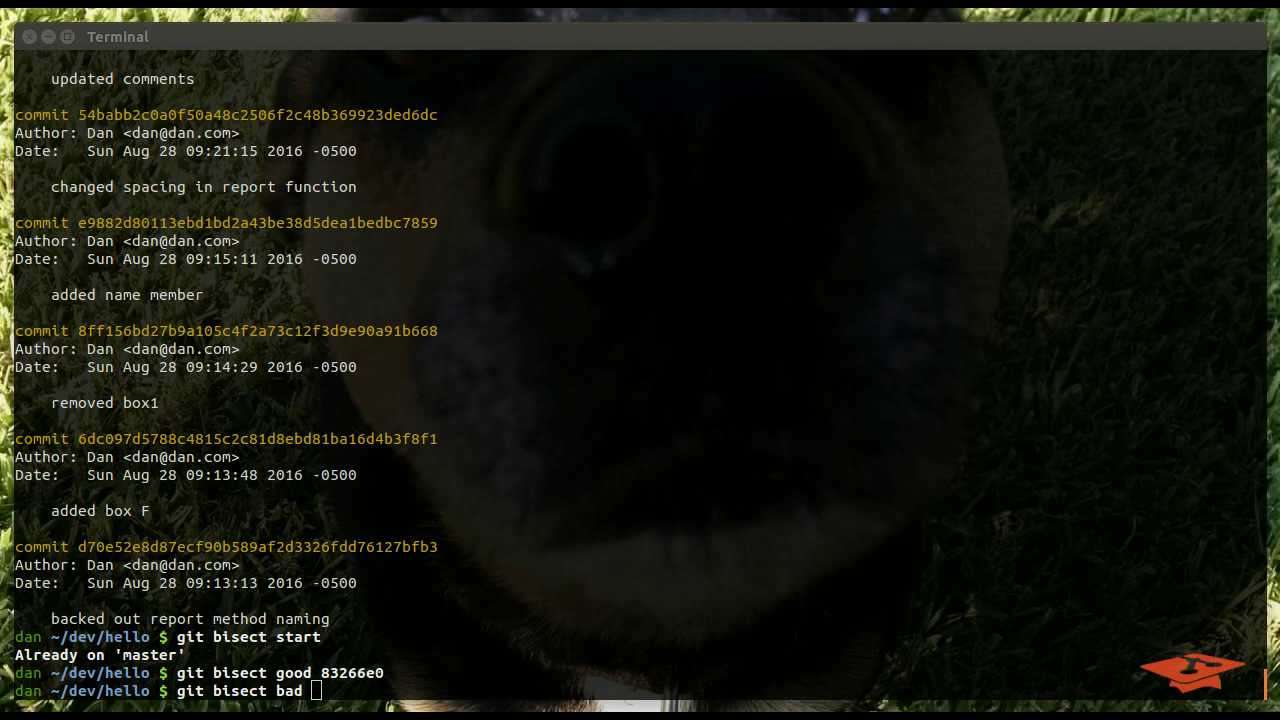
key(alt+Tab)
text(f104ff9)
key(Return)
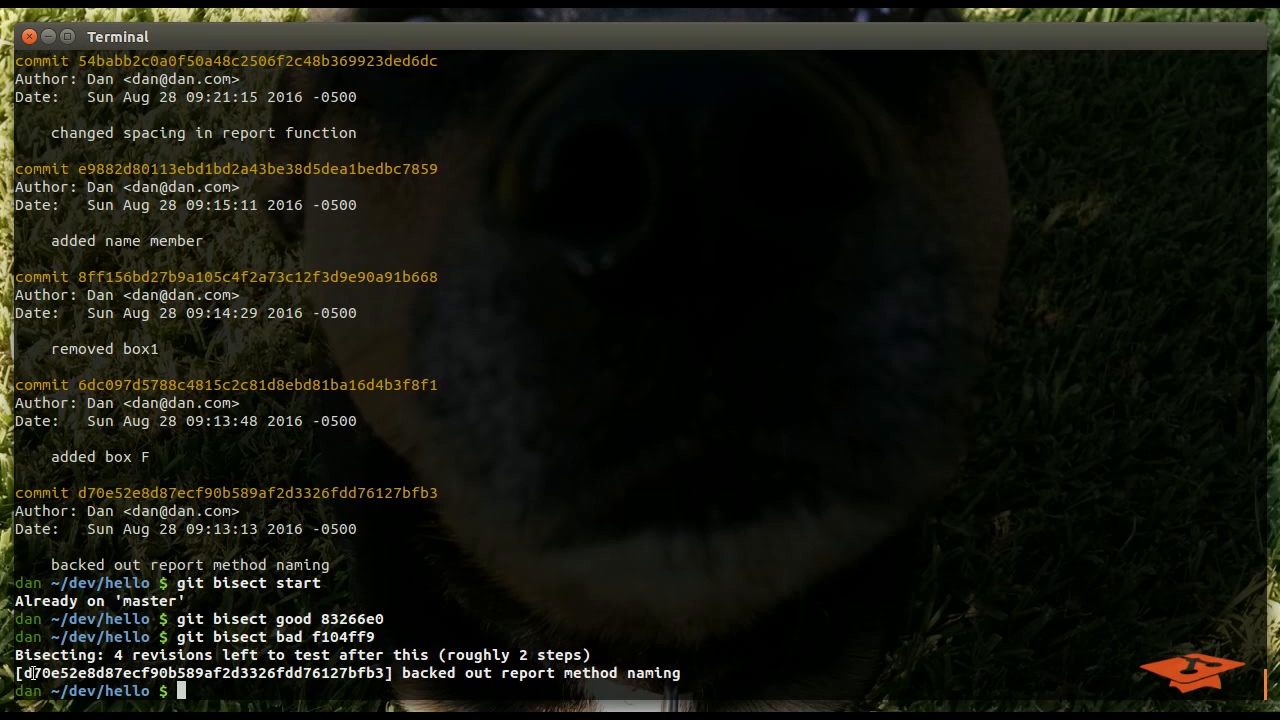
drag(24, 673, 51, 673)
drag(115, 655, 587, 656)
click(405, 656)
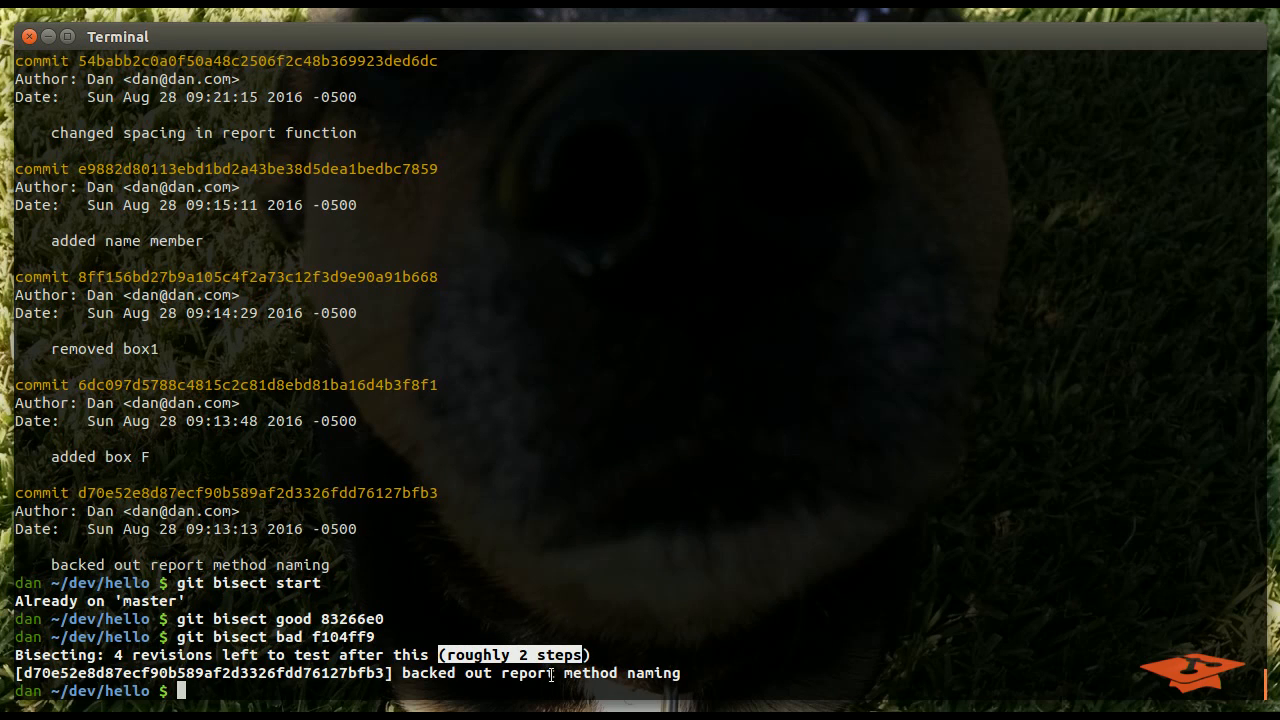
click(553, 624)
text(gt)
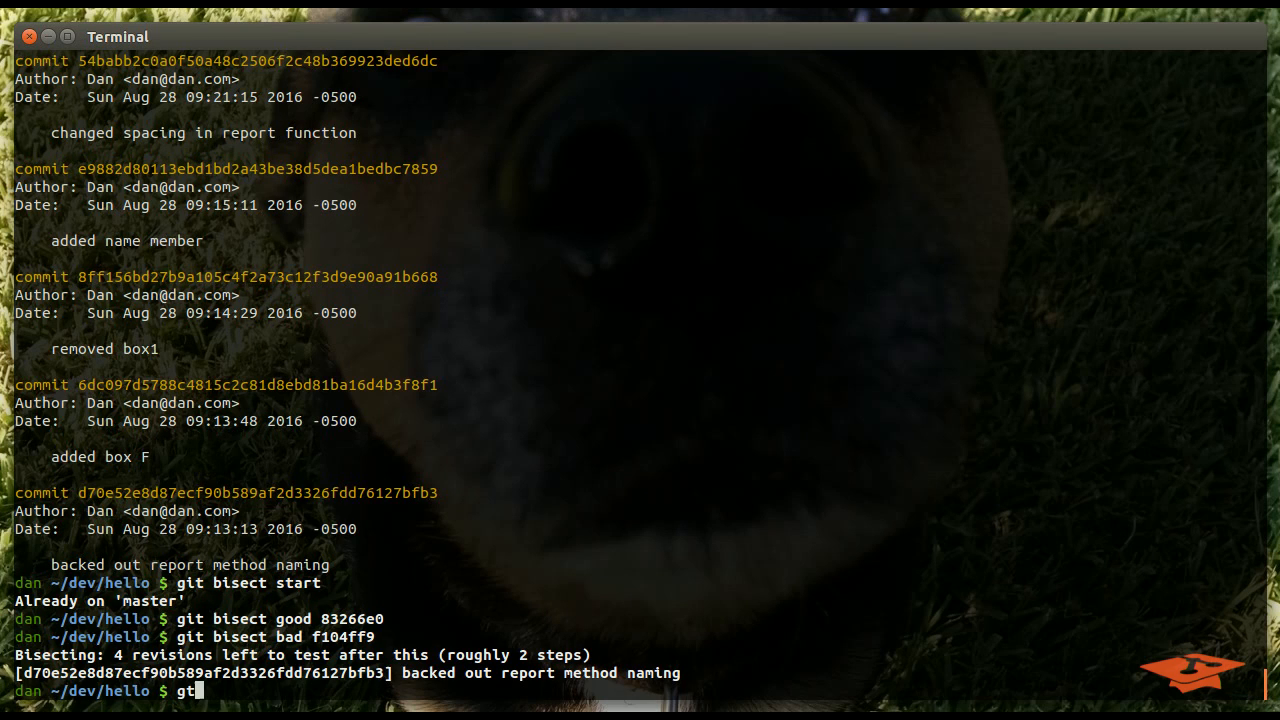
Show the graph and highlight bad f104ff9, good 83266e0, and HEAD d70e52e
key(Return)
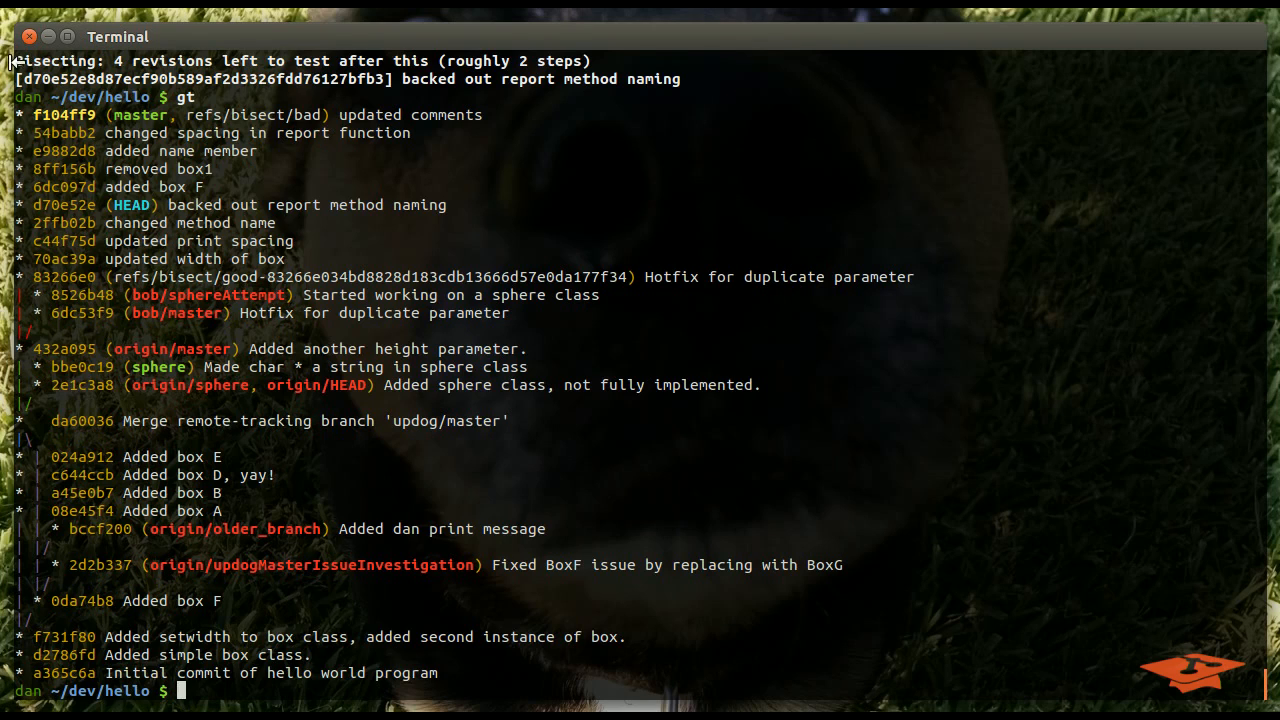
mouse_move(24, 79)
mouse_down()
mouse_move(50, 80)
mouse_move(77, 115)
mouse_move(96, 115)
mouse_up()
click(38, 277)
drag(38, 277, 96, 277)
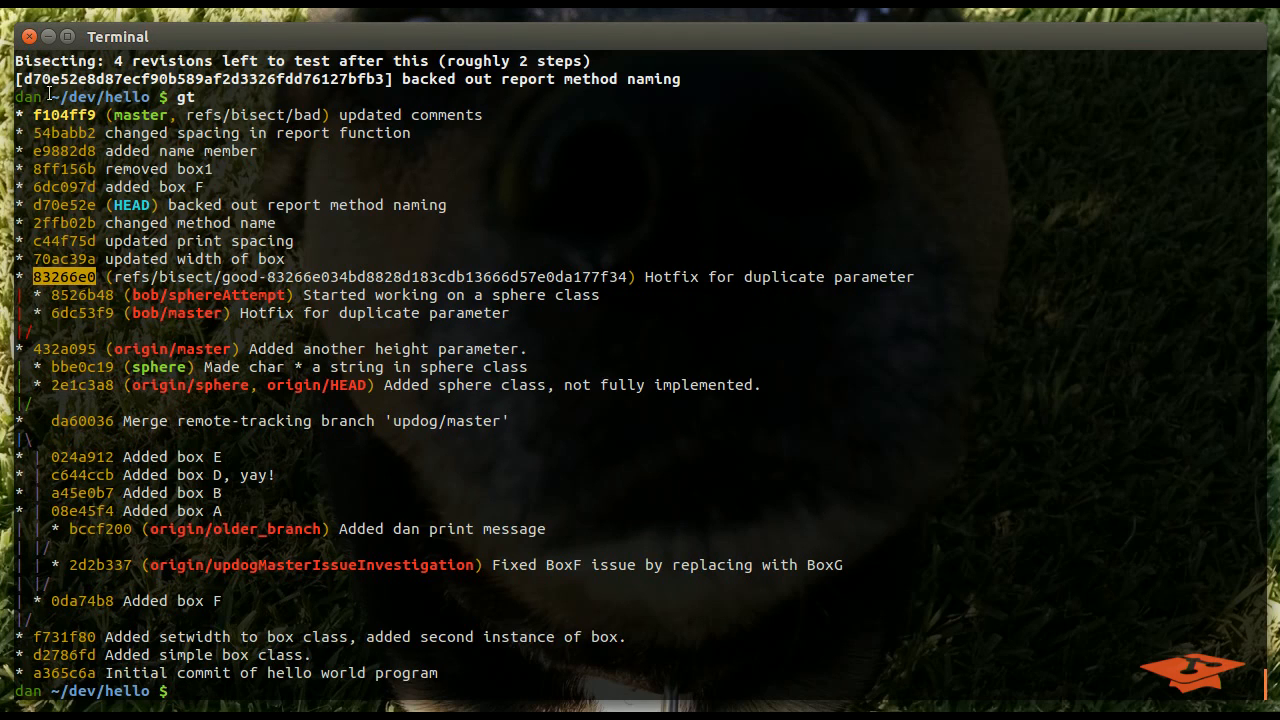
drag(33, 205, 95, 207)
text(make)
Build and run hello at d70e52e, see it crash, and mark it git bisect bad
key(Return)
text(./)
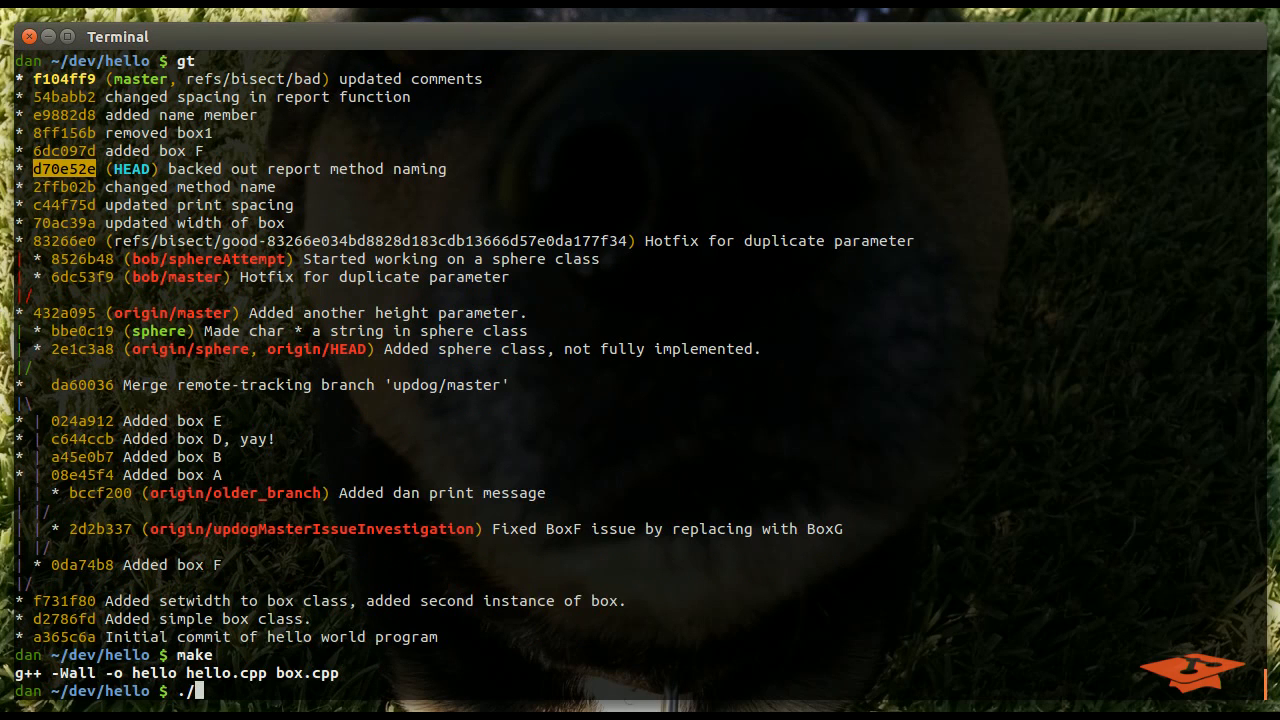
text(hello)
key(Return)
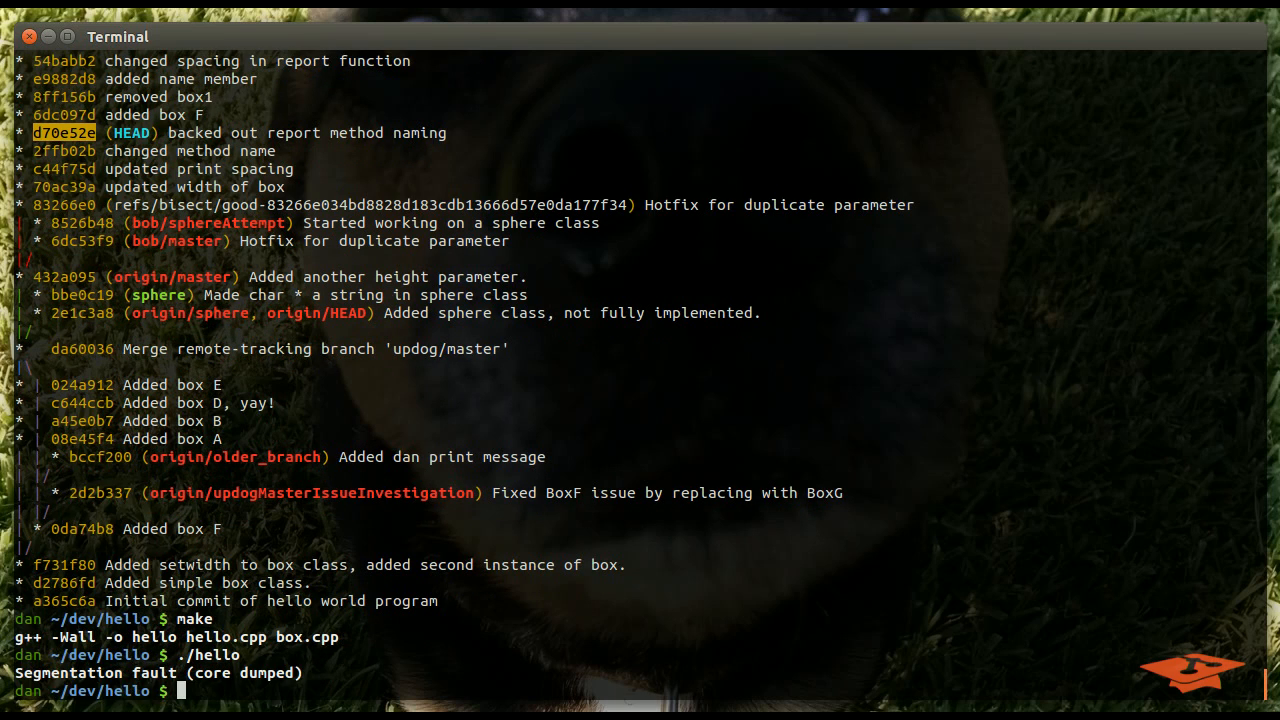
text(git co)
key(BackSpace)
key(BackSpace)
text(bisect ba)
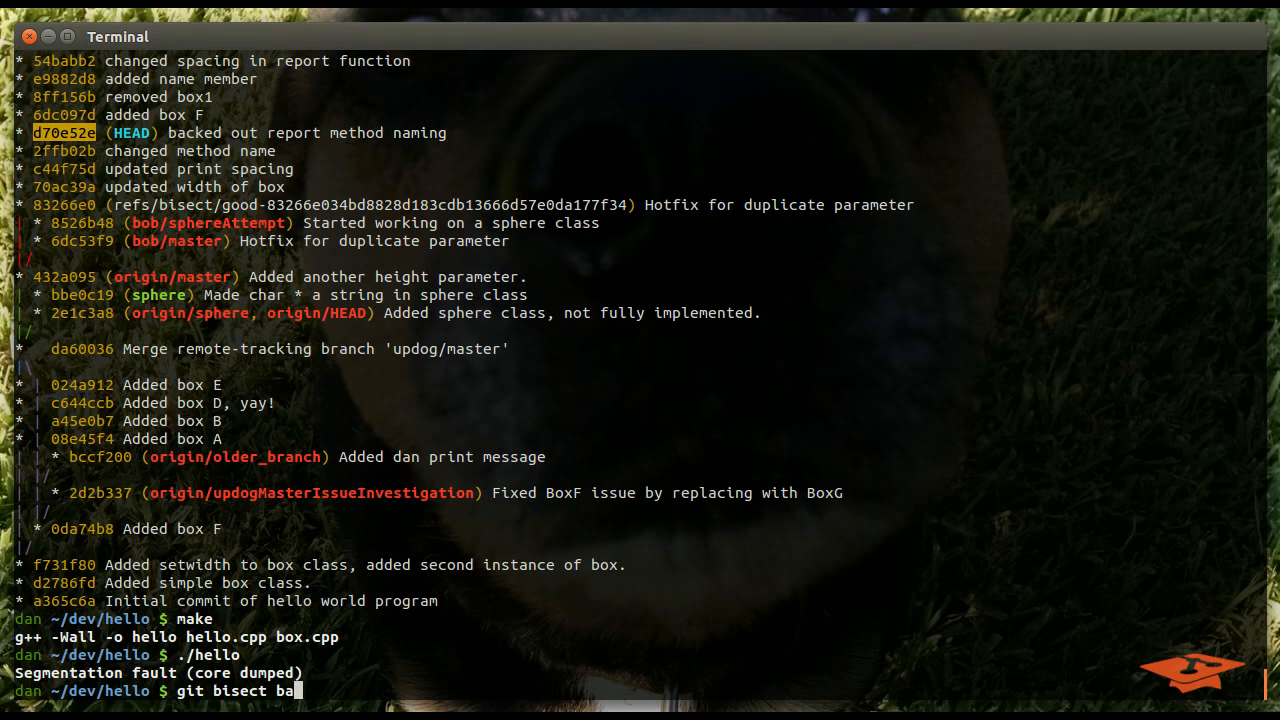
text(d)
key(Return)
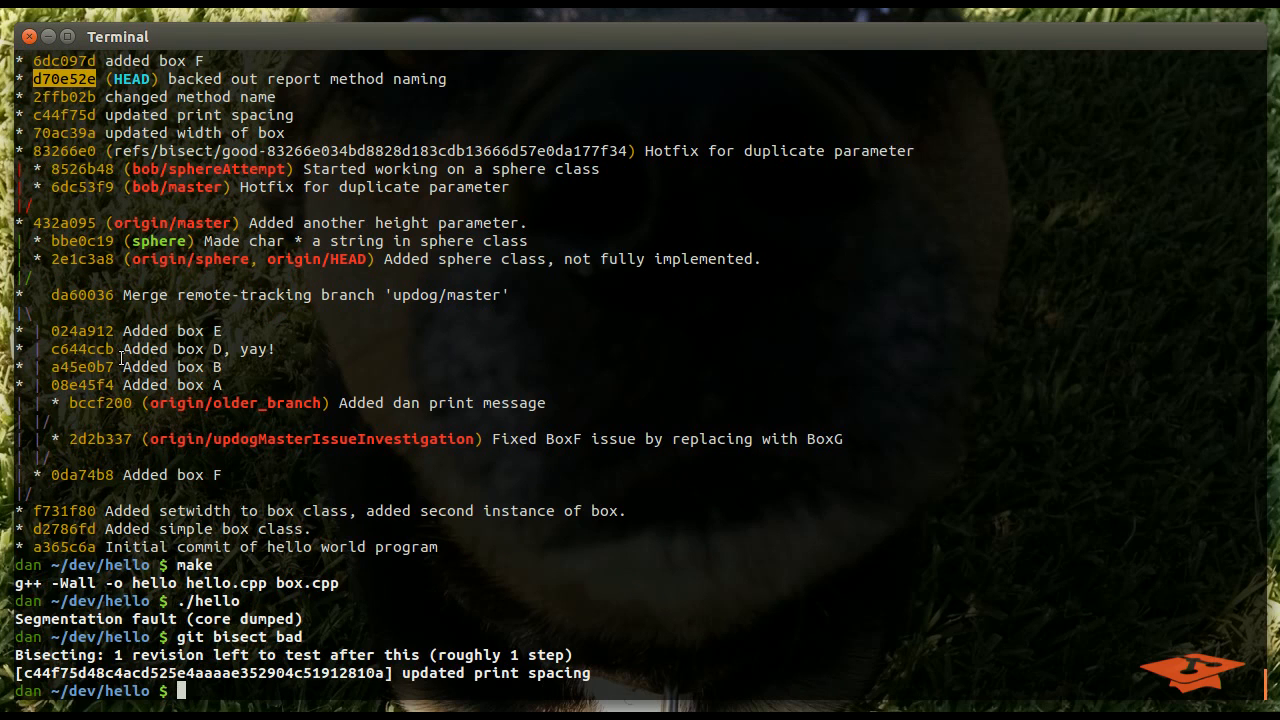
scroll(121, 357, up, 1)
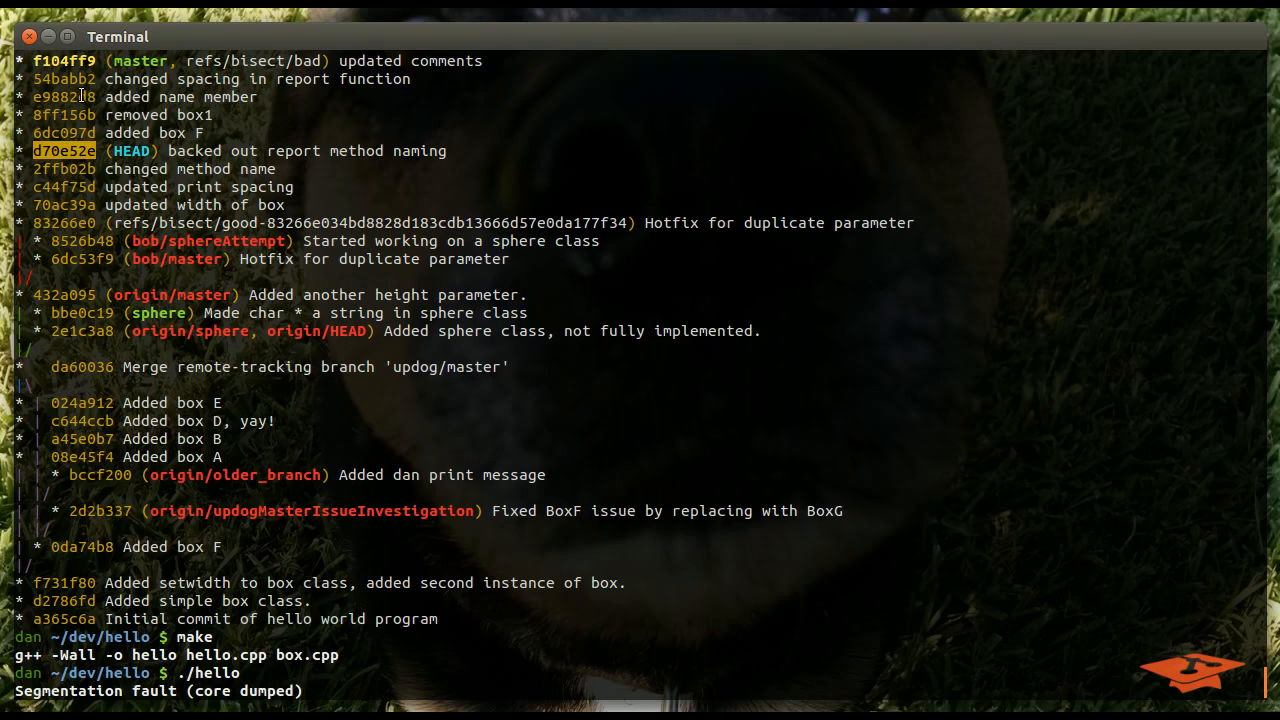
Review the remaining candidates, build and run hello at c44f75d, and mark it good
double_click(71, 62)
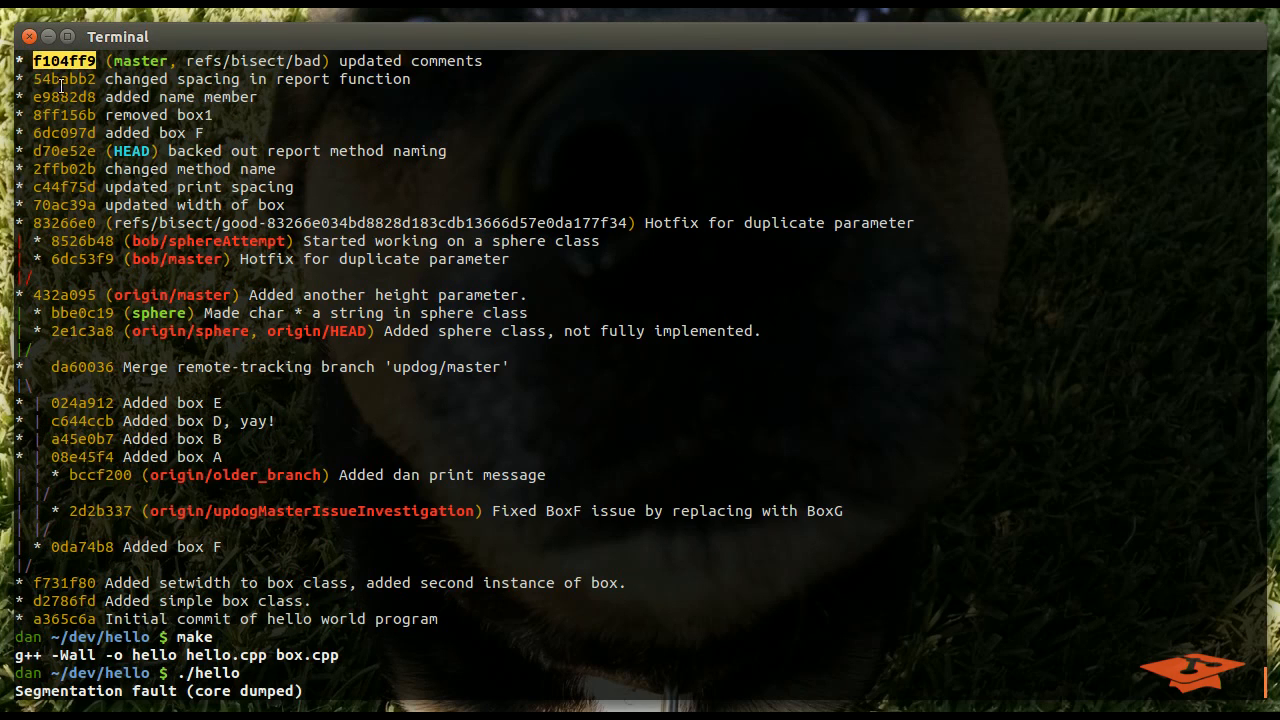
click(89, 150)
drag(89, 150, 33, 79)
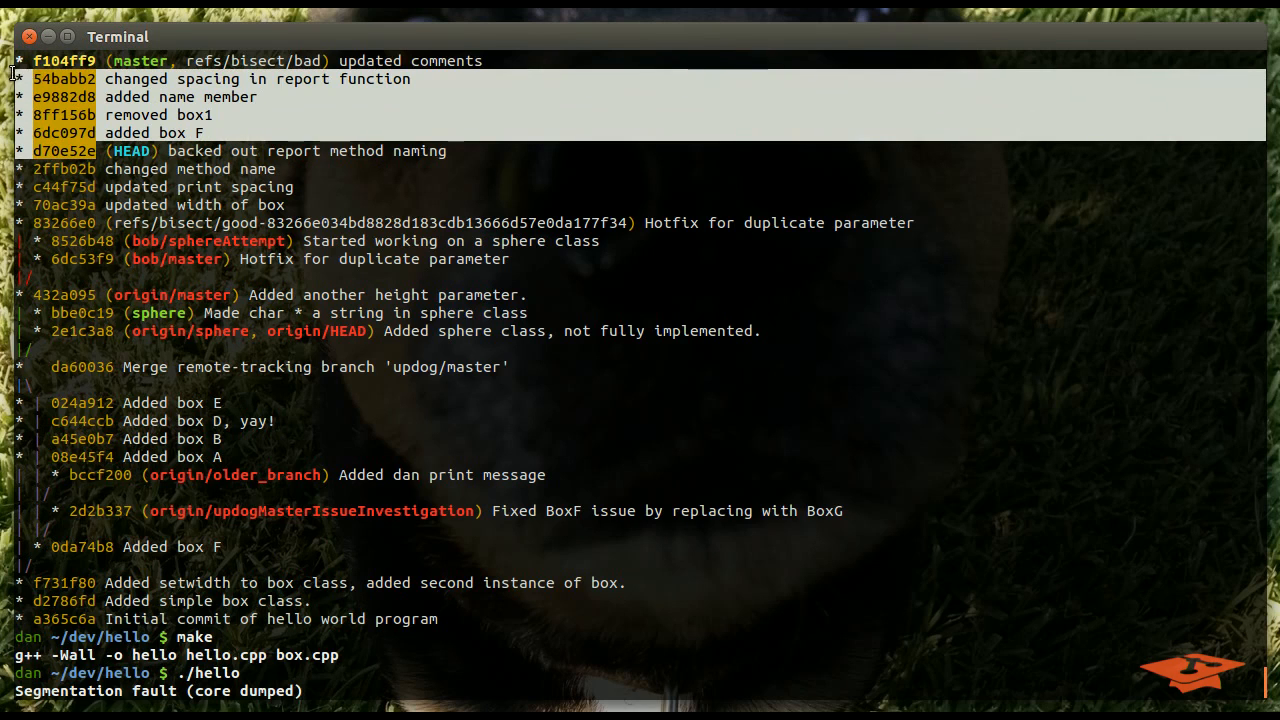
click(89, 223)
drag(89, 223, 14, 186)
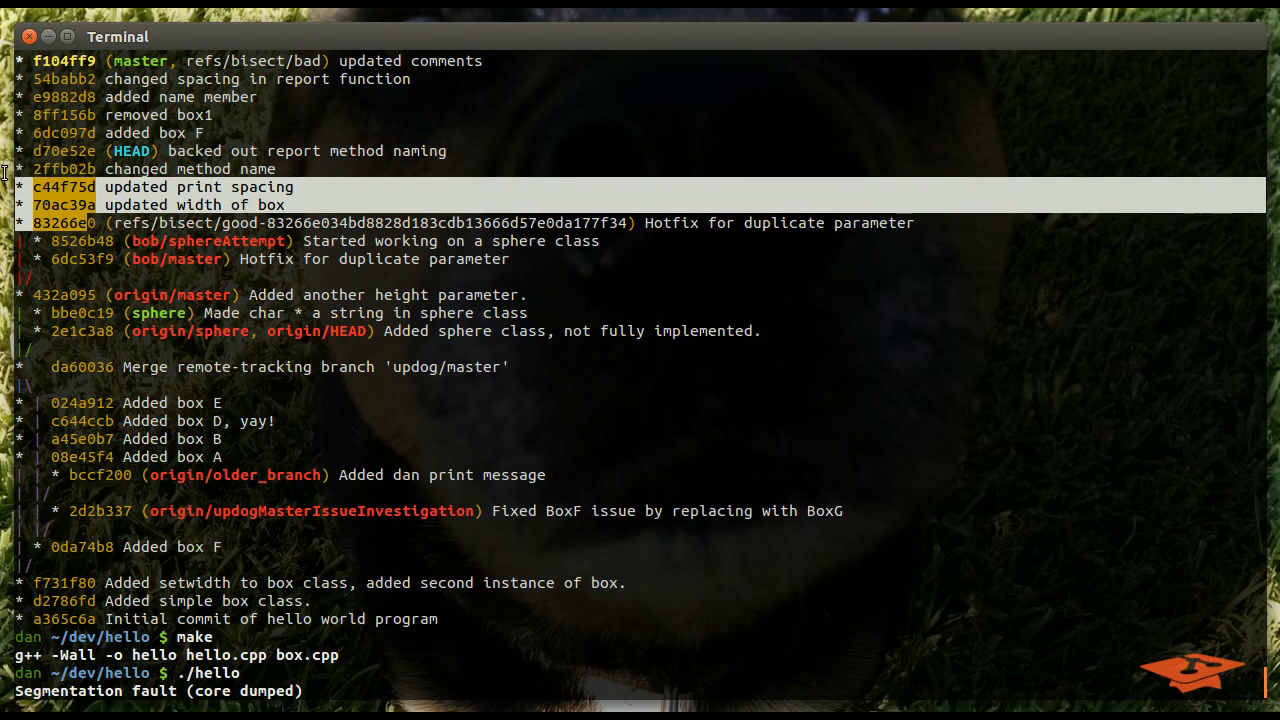
click(80, 218)
text(git bisect bad)
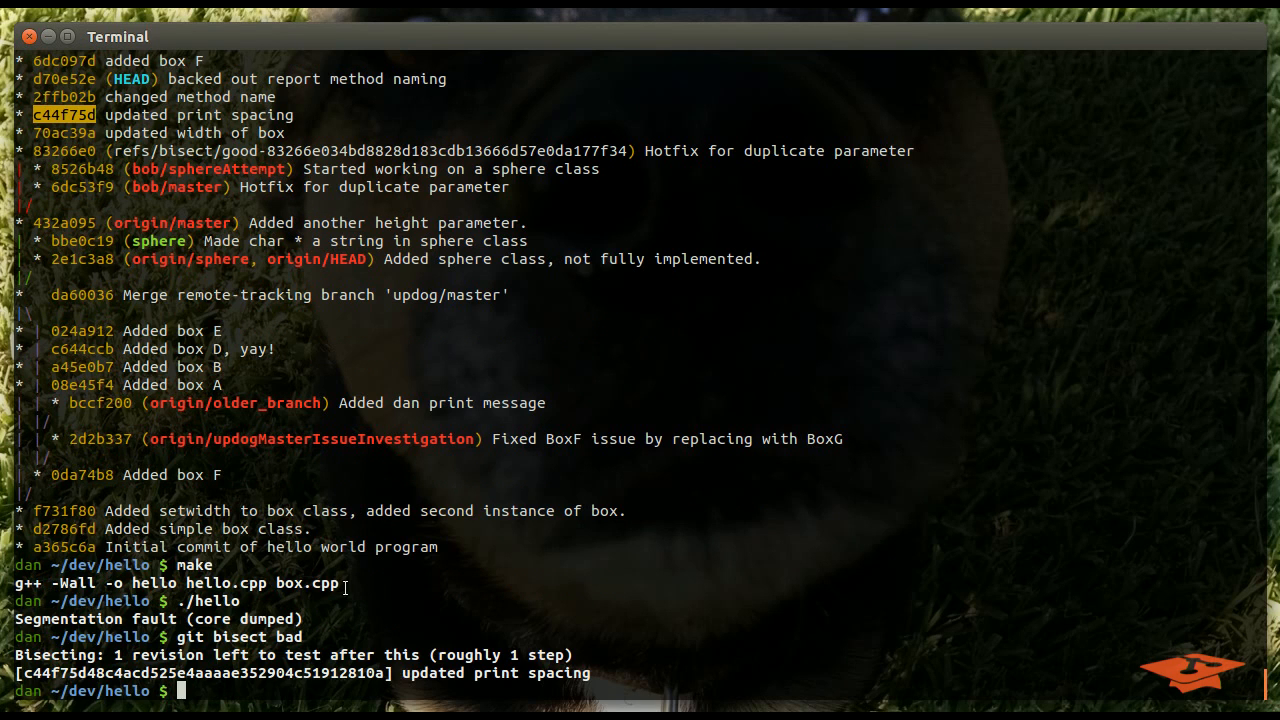
text(make)
key(Return)
text(./hello)
key(Return)
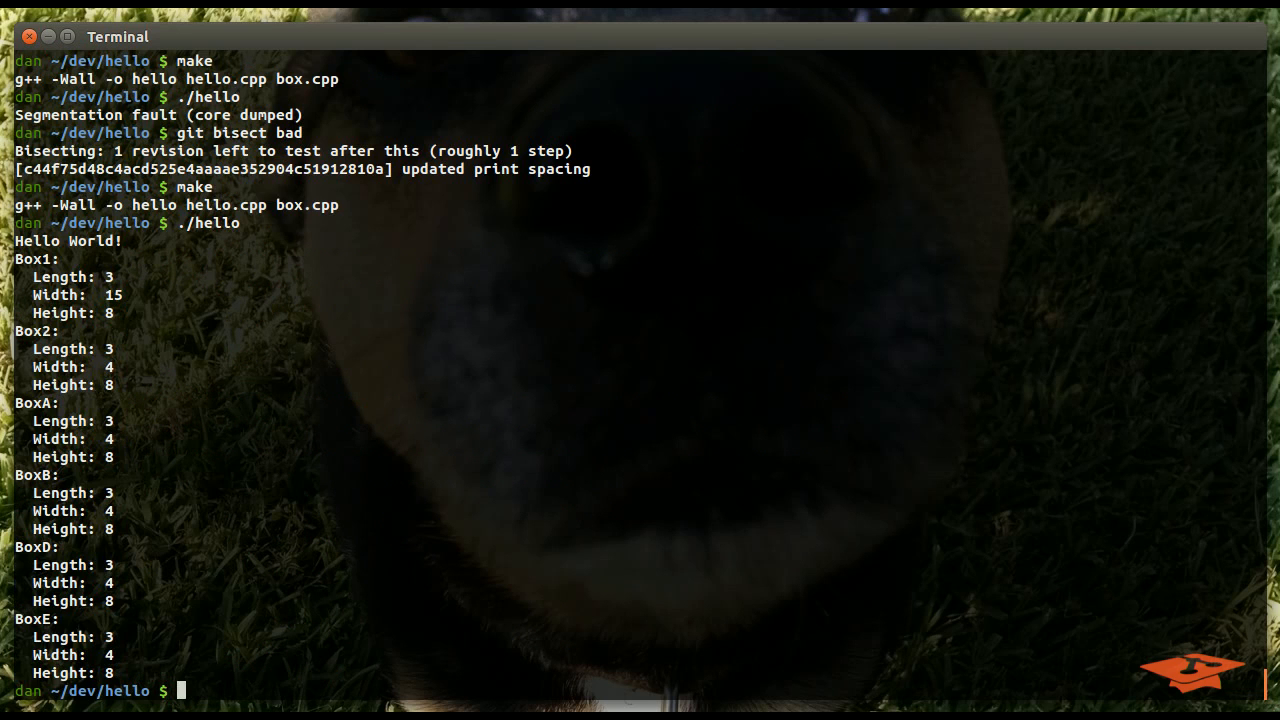
text(gi)
text(t )
text(bisect good)
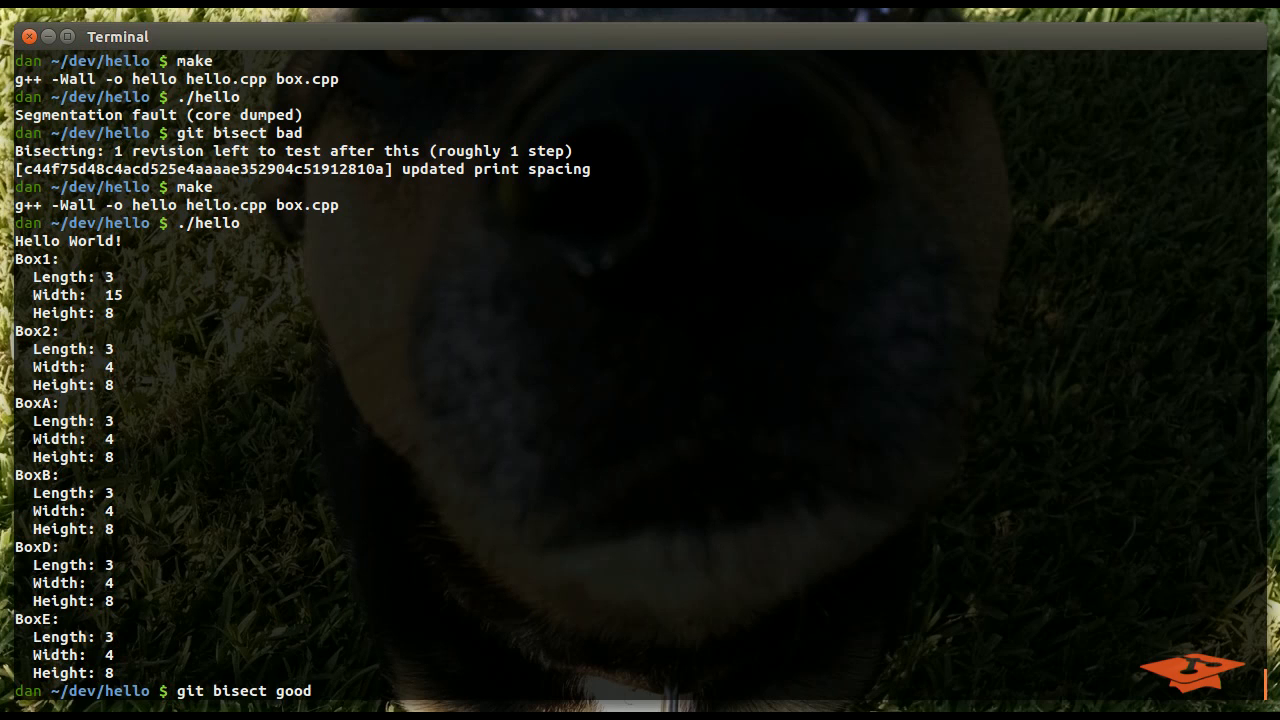
key(Return)
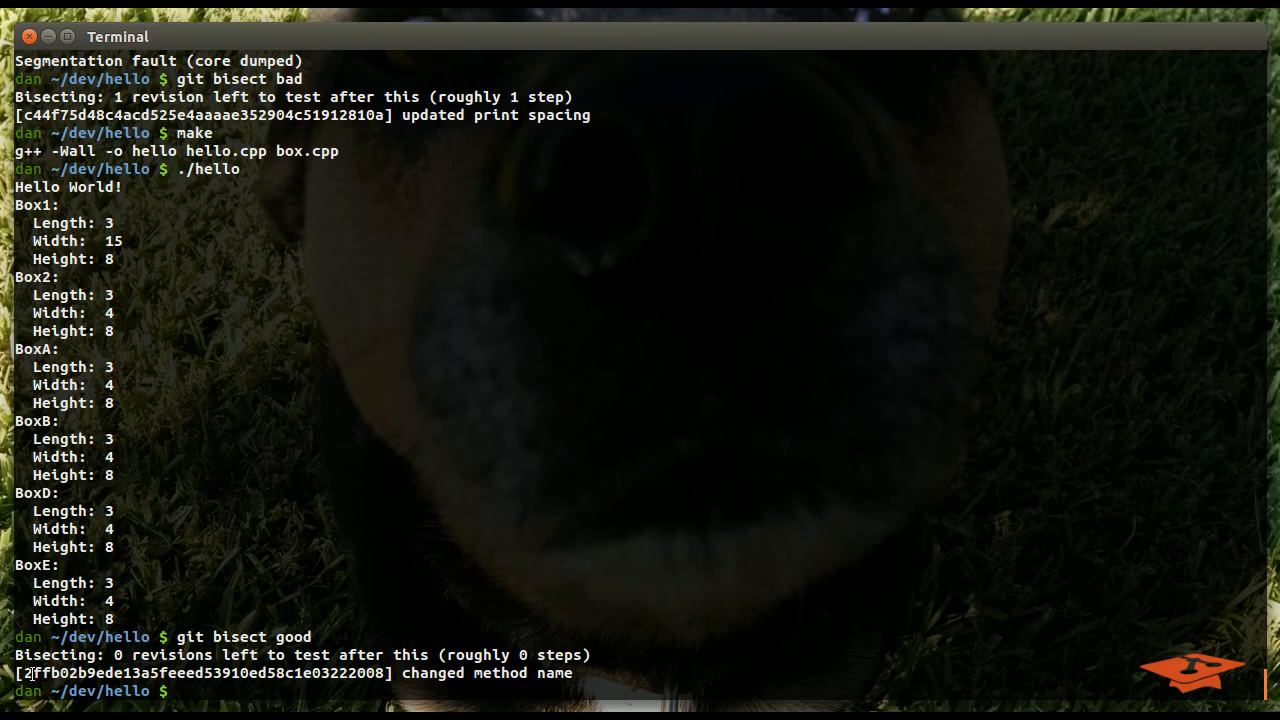
Build and run hello at the last candidate 2ffb02b, which prints its box dimensions
drag(22, 673, 60, 673)
text(make)
key(Return)
text(./hello)
key(Return)
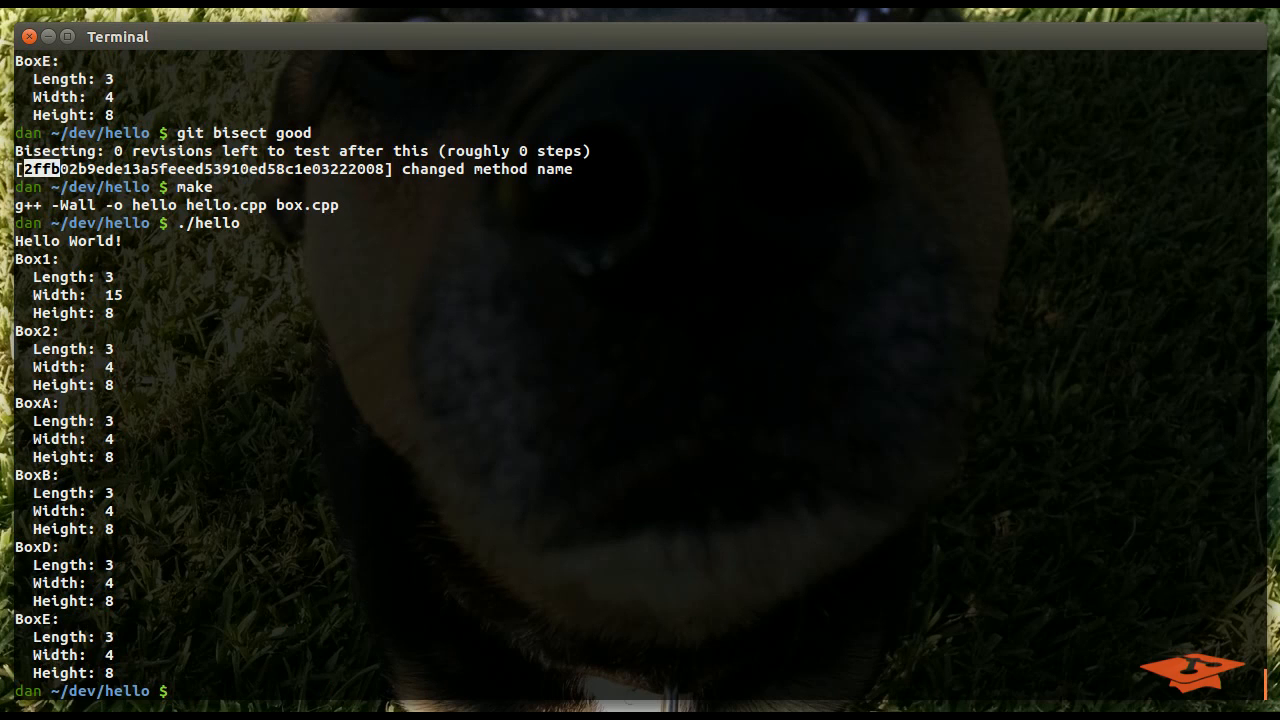
text(git)
text( bisect good)
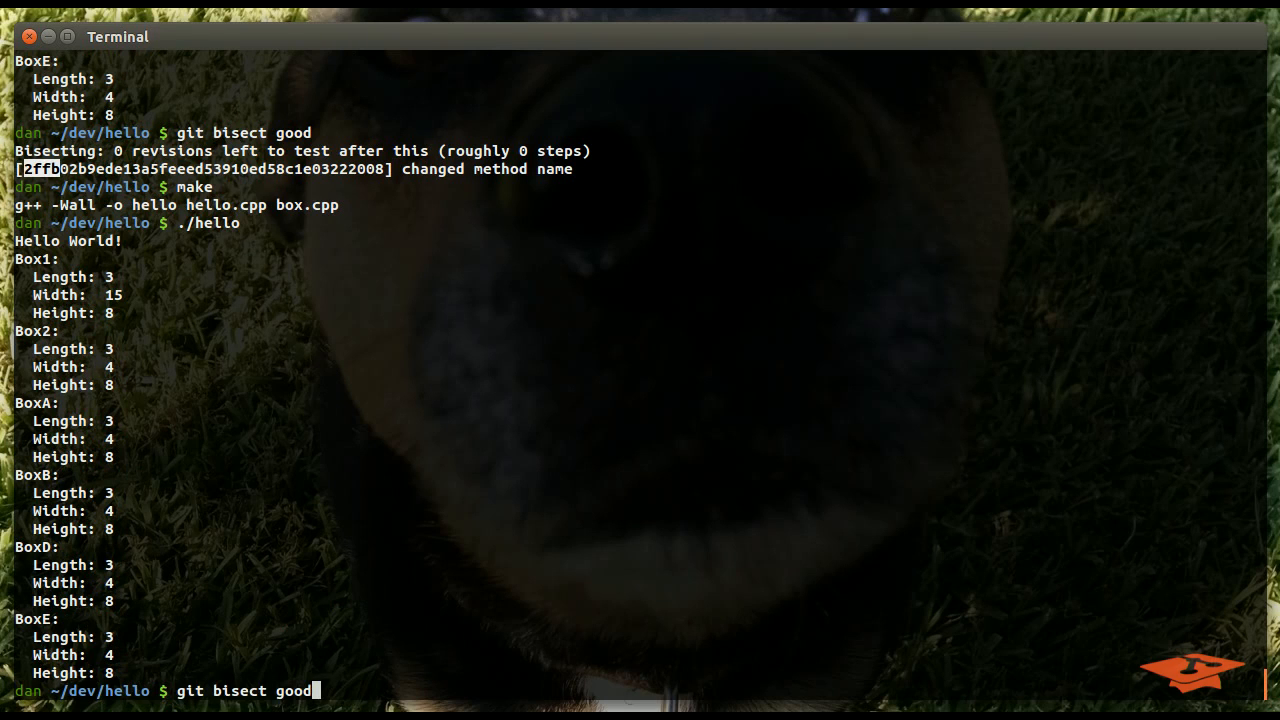
Mark 2ffb02b good so bisect reports d70e52e first bad, and select its hash
key(Return)
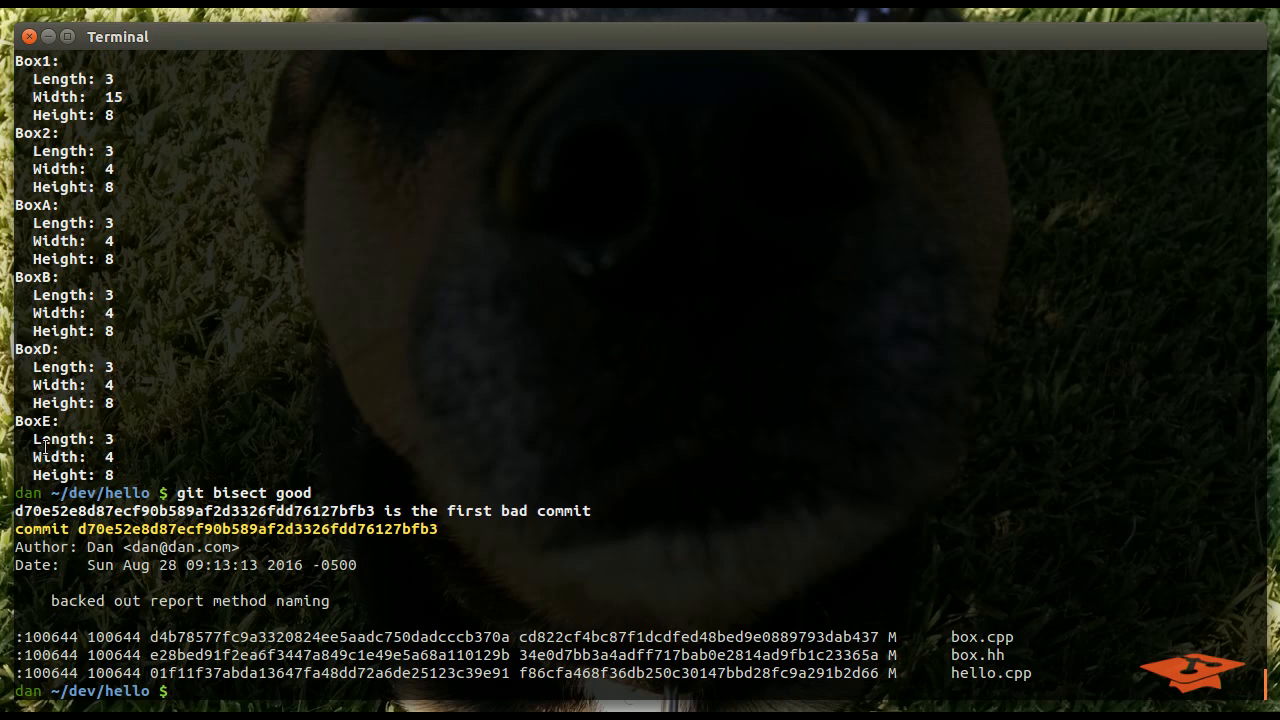
double_click(84, 530)
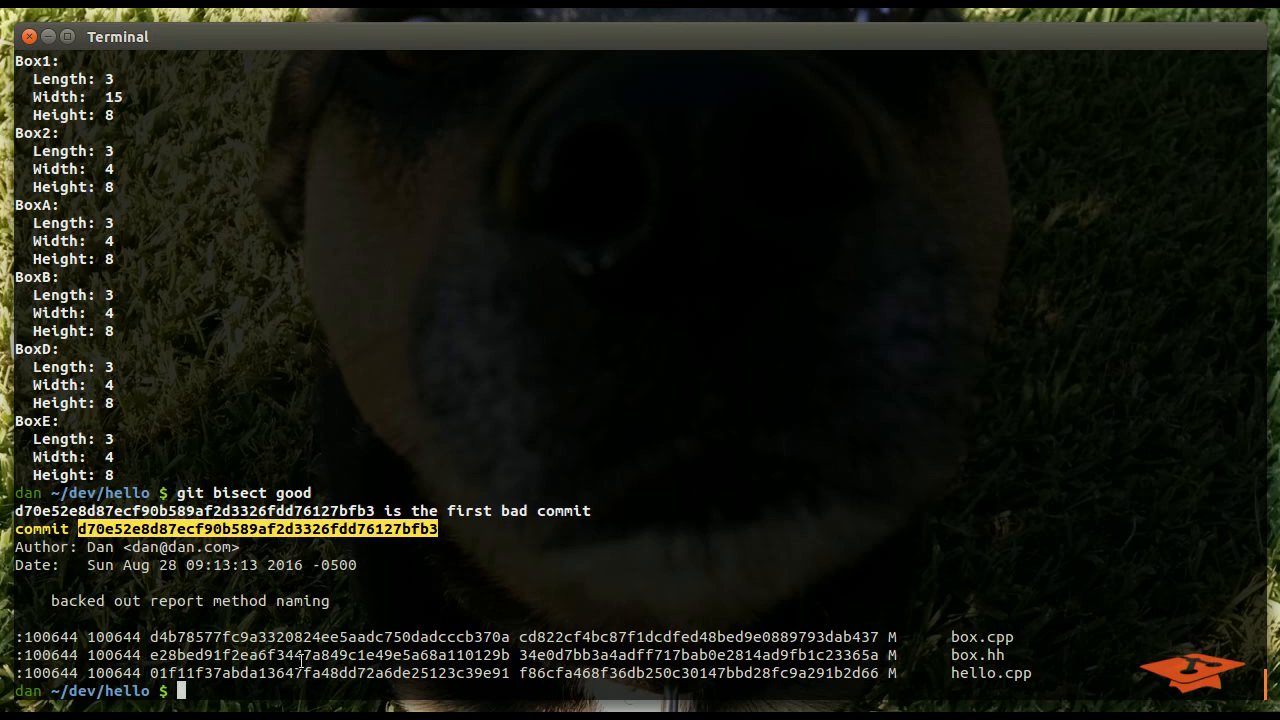
text(git show)
Show d70e52e's diff with the added NULL dereference, then check git status mid-bisect
middle_click(737, 506)
key(Return)
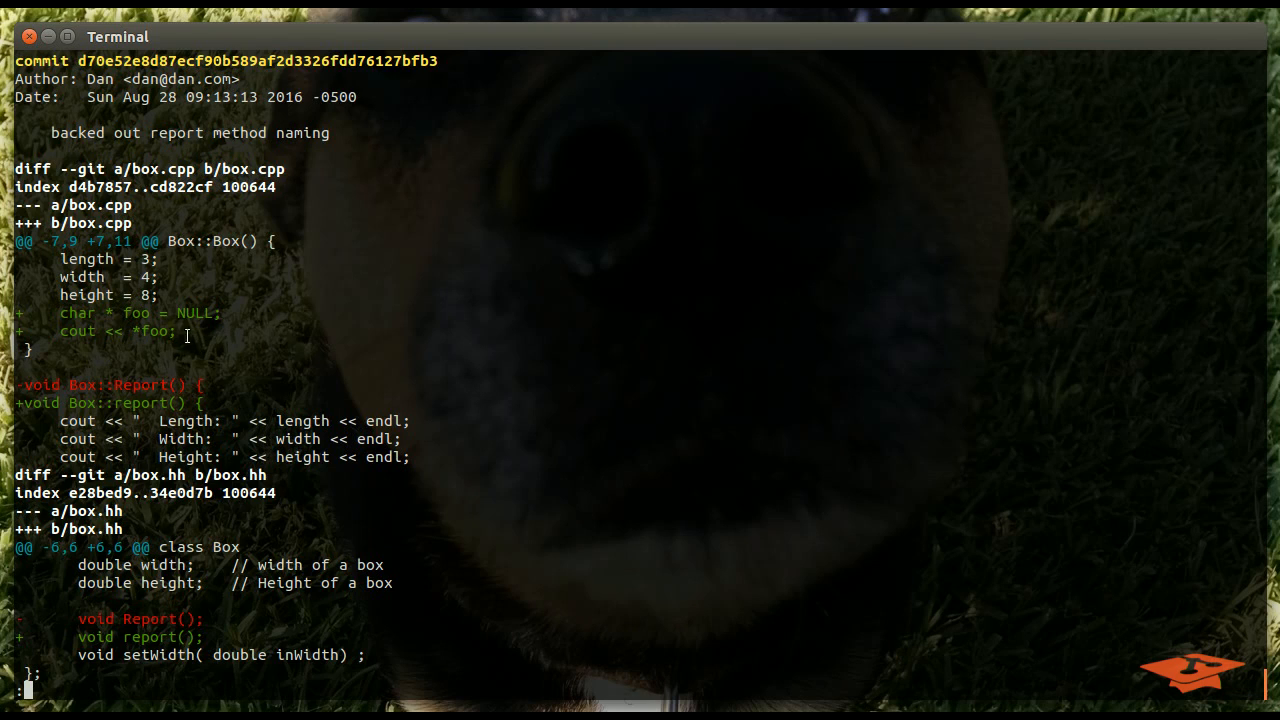
drag(178, 333, 16, 316)
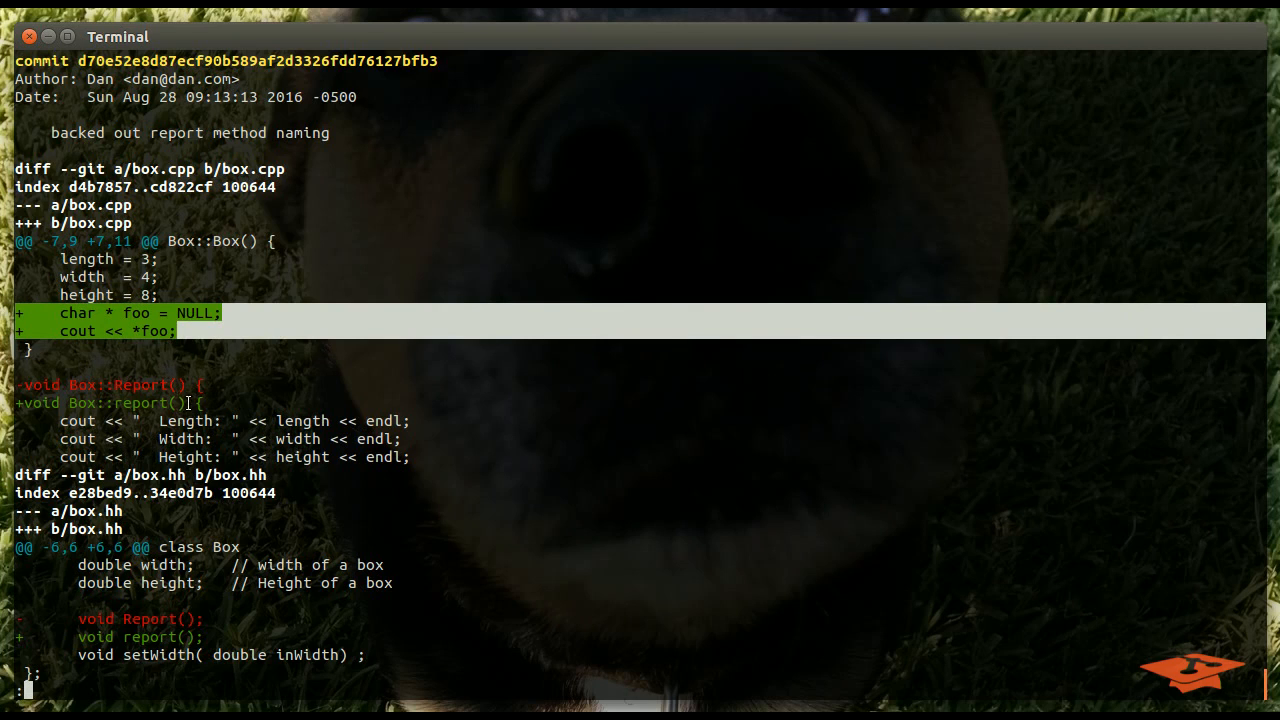
double_click(84, 62)
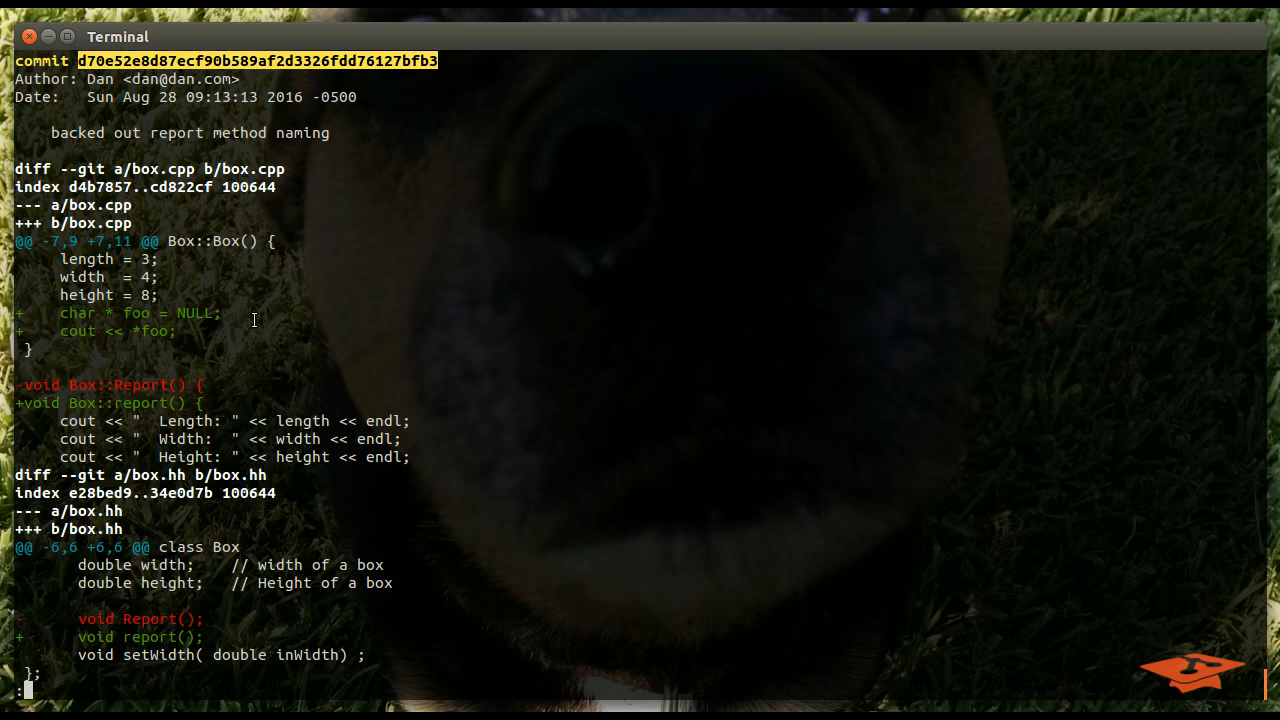
text(qgit )
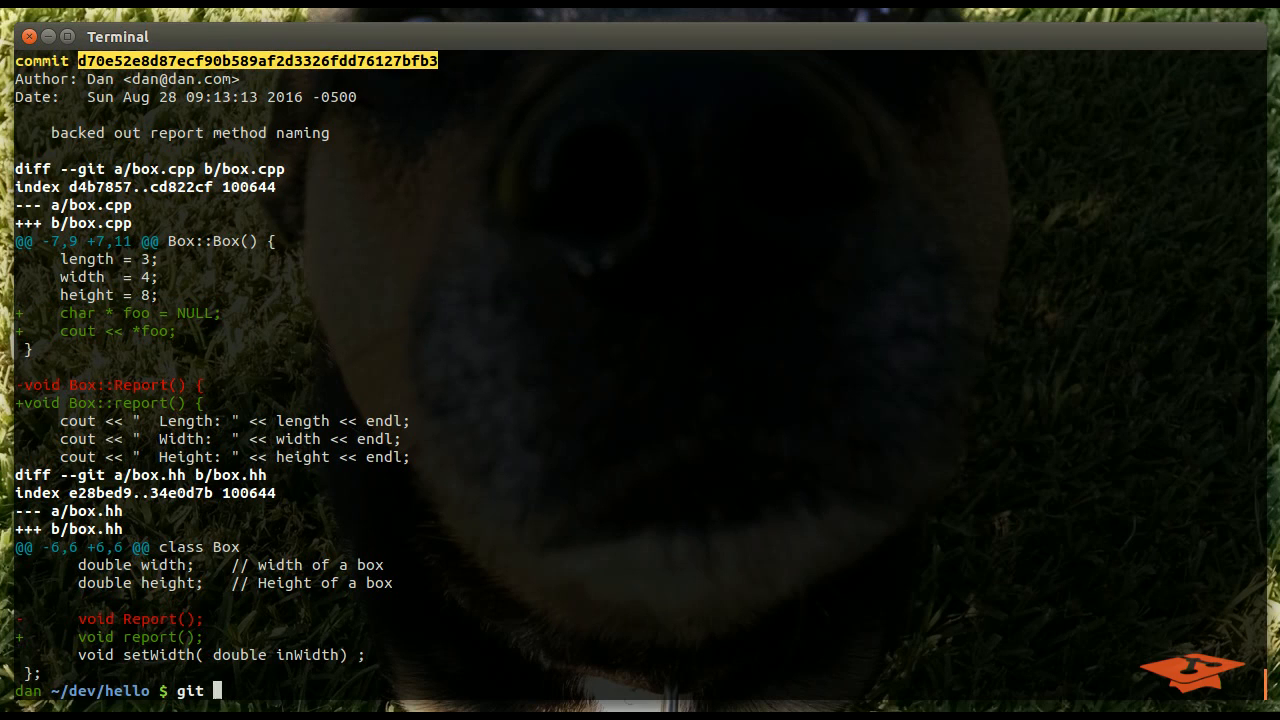
text(status)
key(Return)
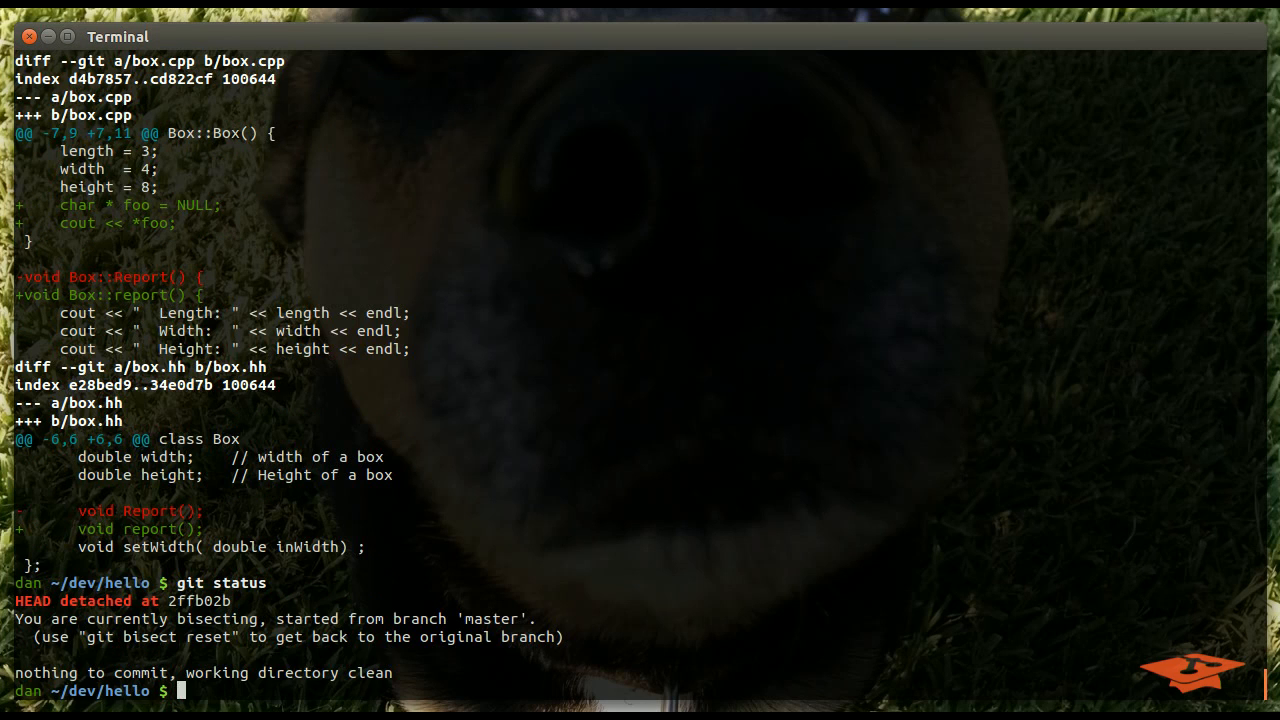
text(git checkout )
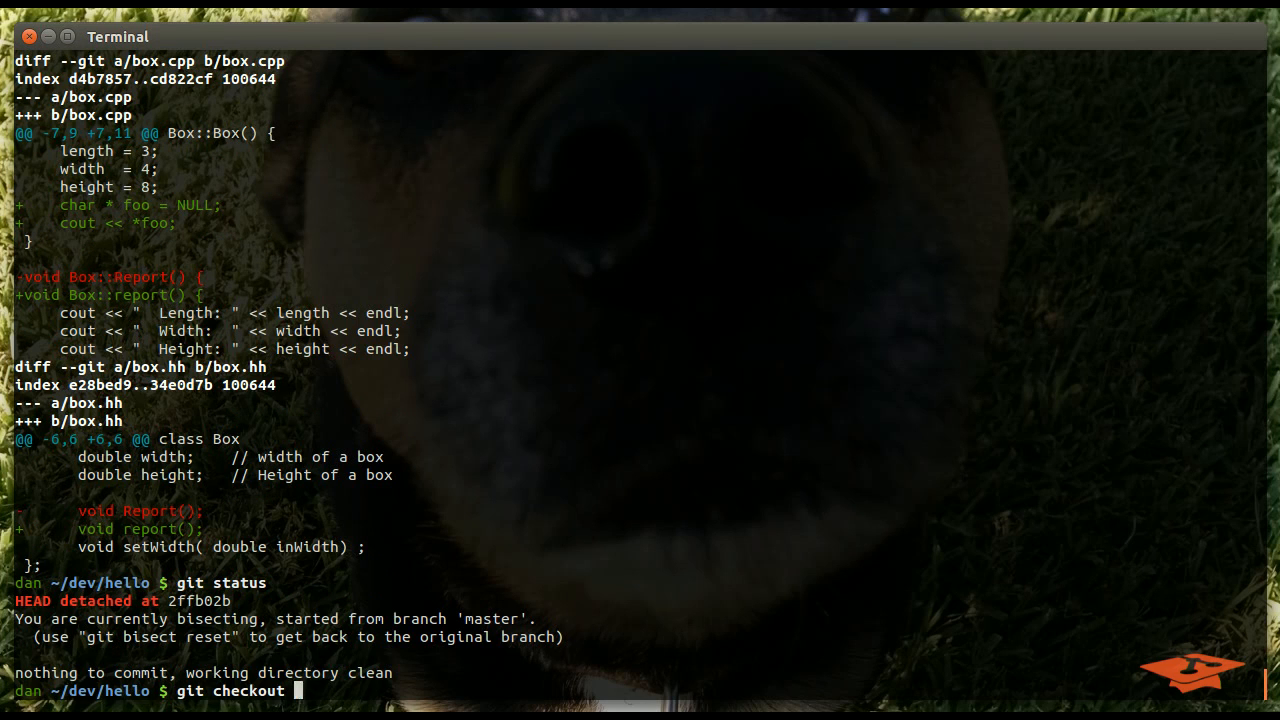
text(master)
scroll(148, 246, up, 3)
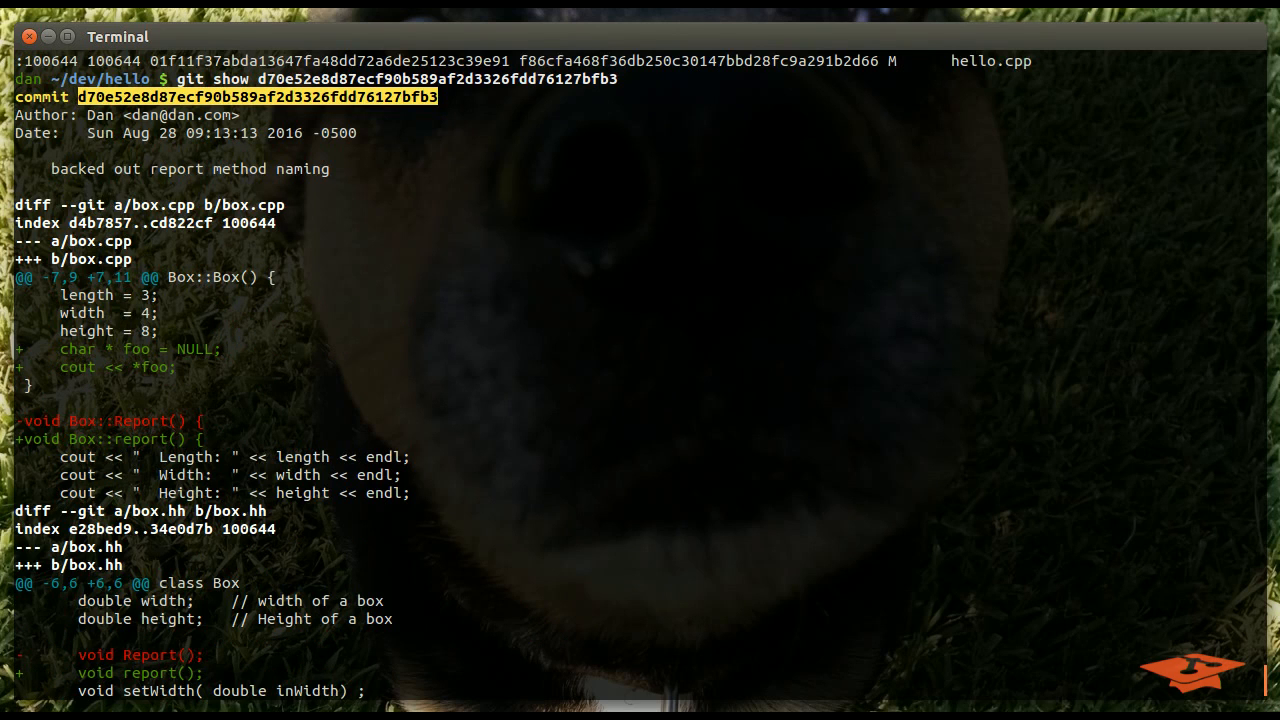
text(gt)
Print the gt graph and point out bad commit d70e52e and the older history from 8526b48
key(Return)
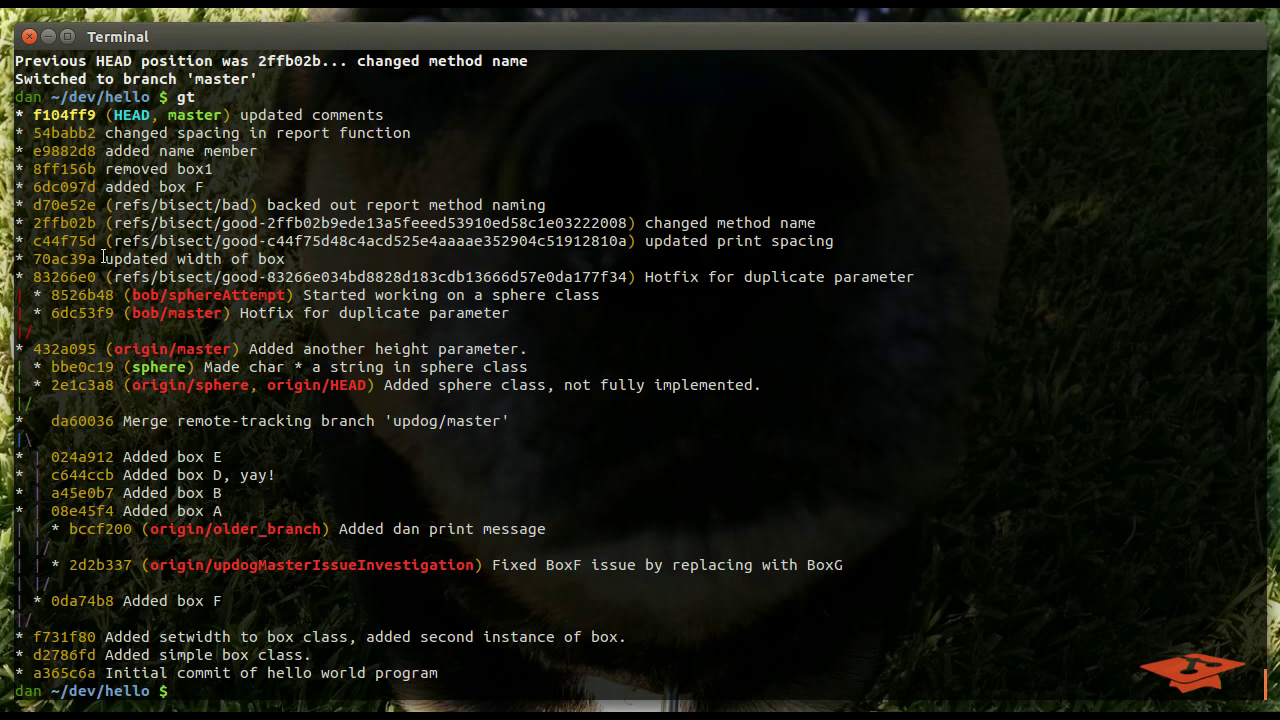
double_click(62, 204)
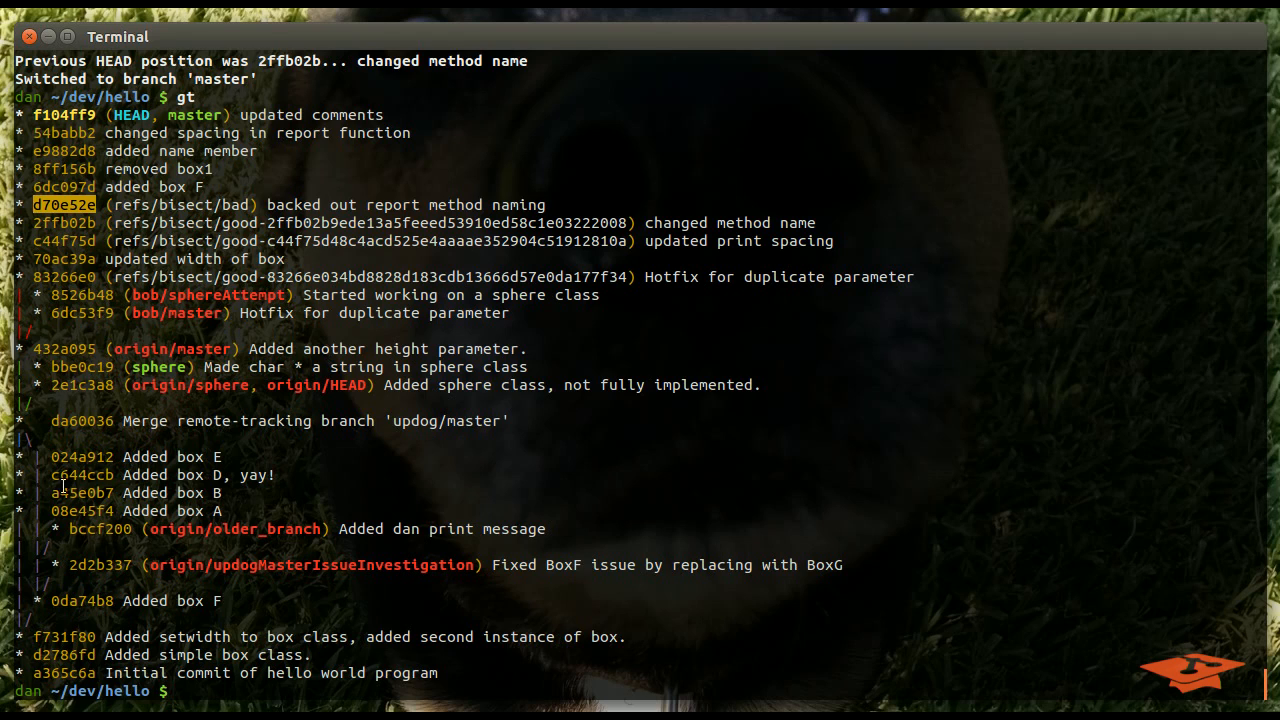
click(20, 294)
drag(27, 301, 474, 673)
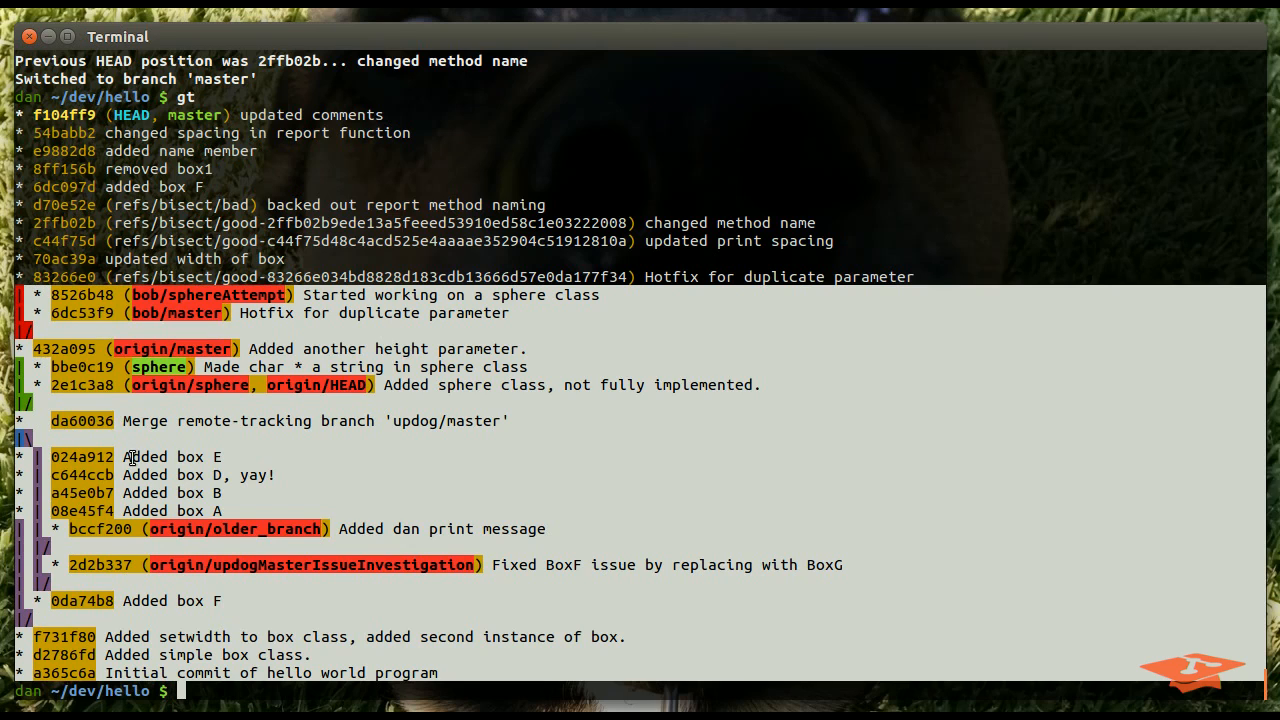
click(67, 415)
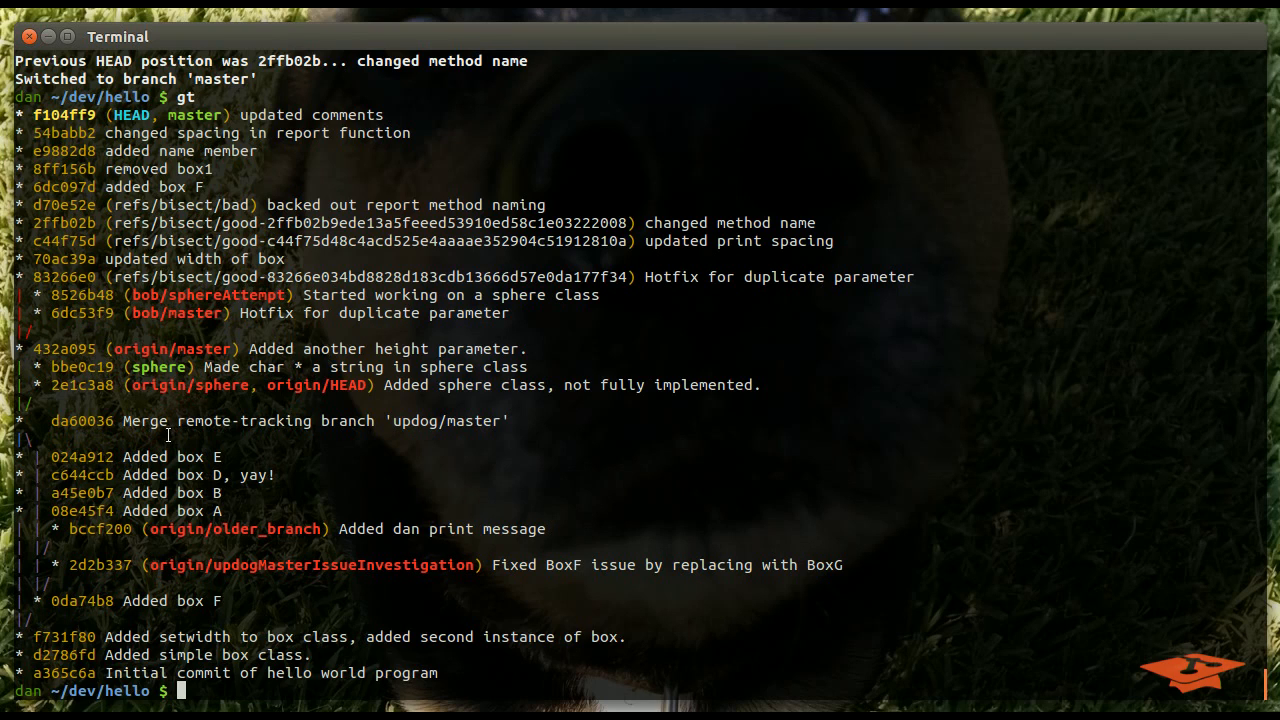
Point out commits 08e45f4, c644ccb, da60036, 2e1c3a8, 8526b48, 70ac39a and bbe0c19
double_click(95, 511)
double_click(92, 475)
double_click(84, 421)
double_click(84, 385)
double_click(84, 295)
double_click(65, 260)
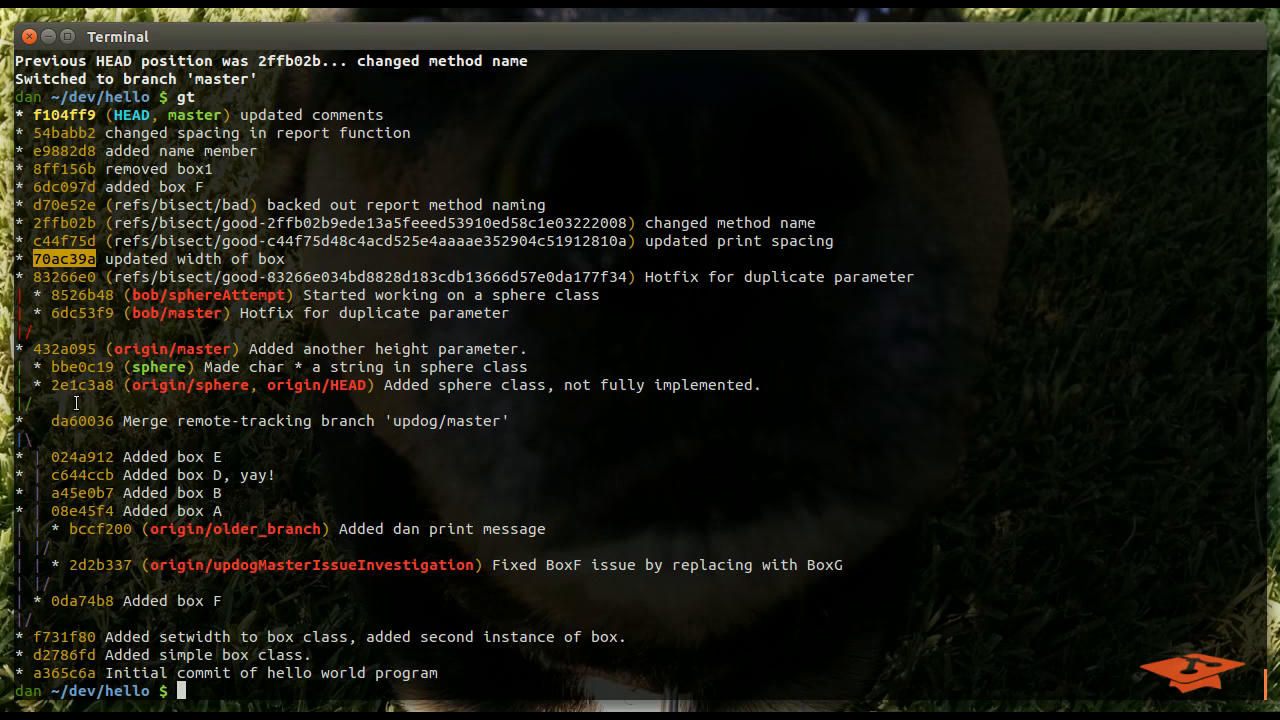
double_click(82, 366)
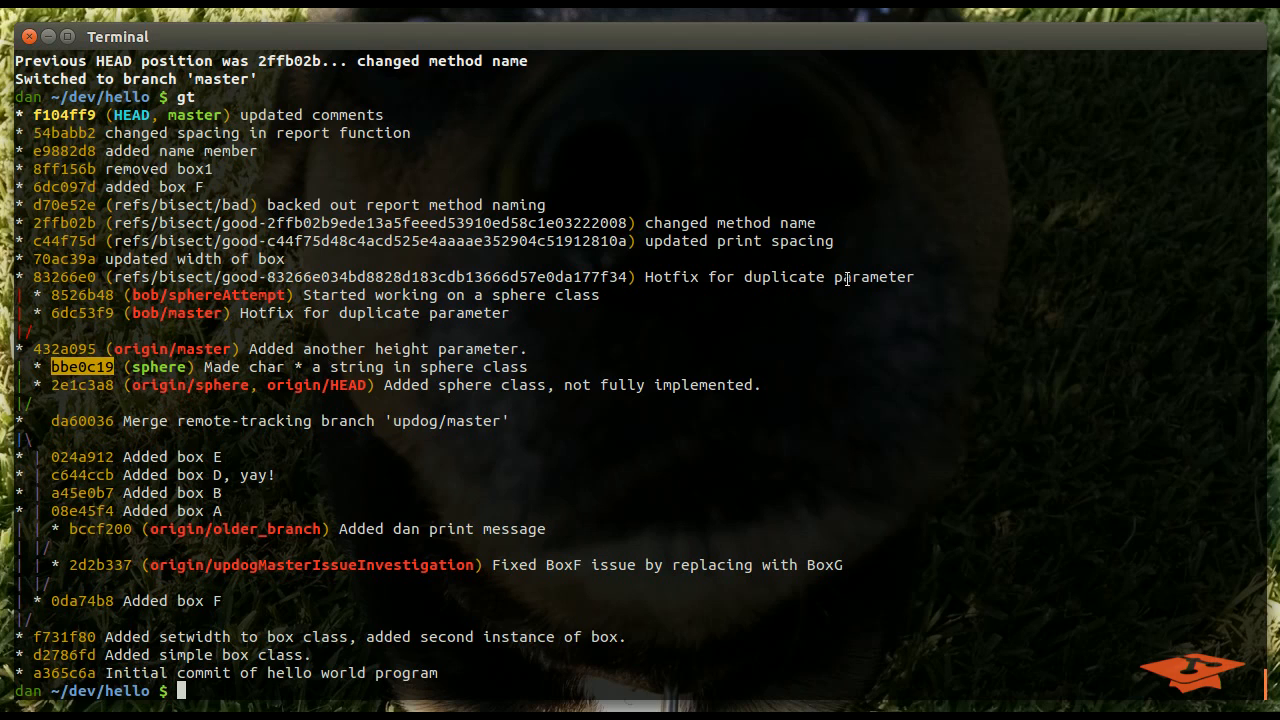
text(clear)
Clear the screen and write unexecuted git bisect start, bad and good template lines
key(Return)
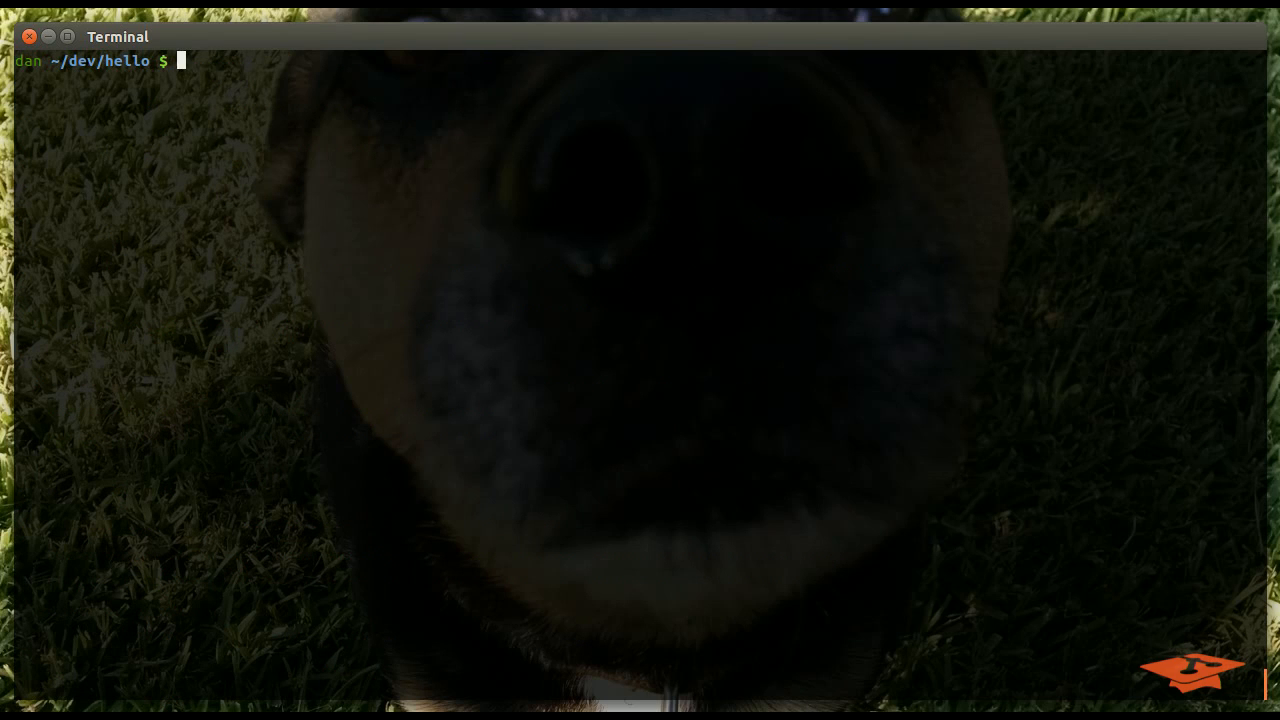
text(git)
text( bisect start)
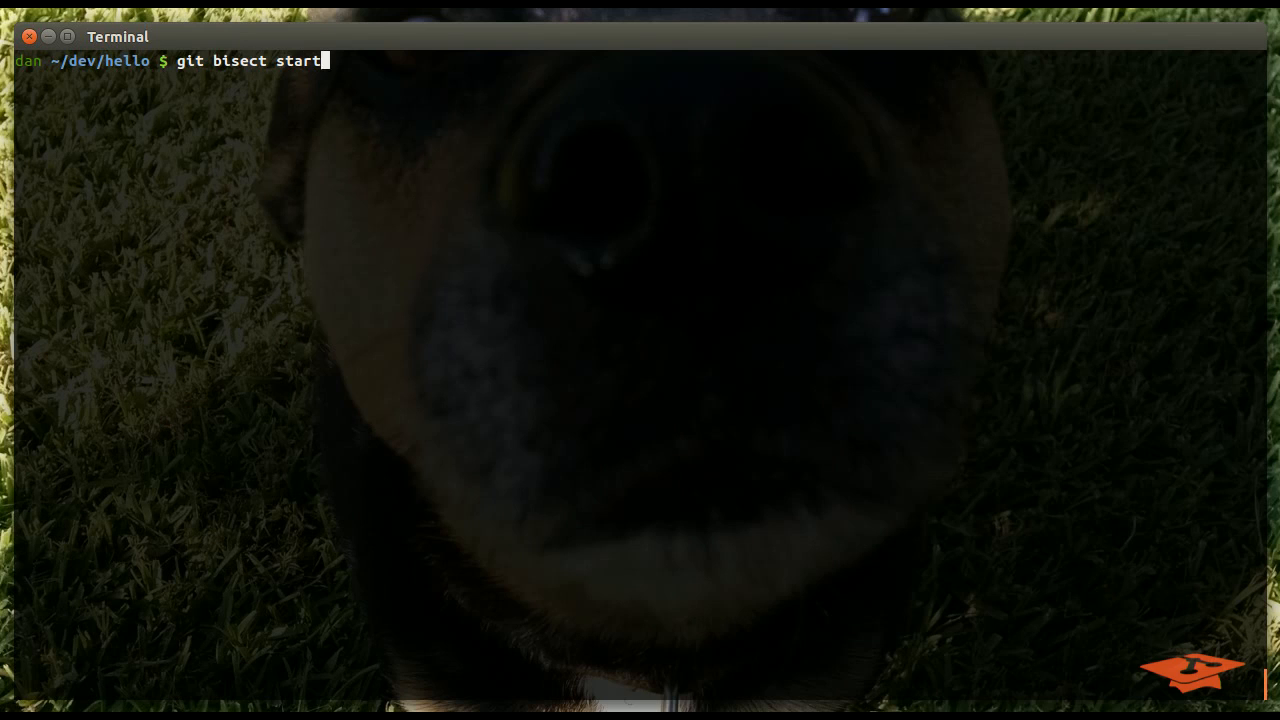
key(ctrl+c)
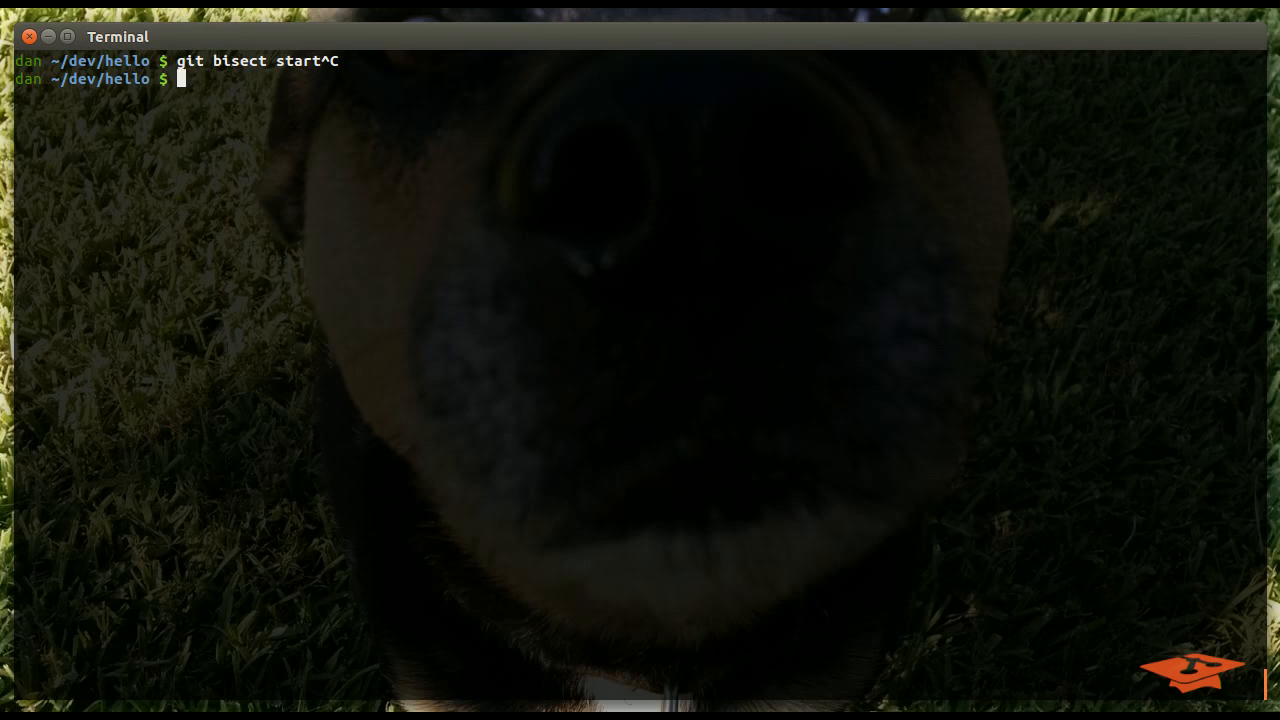
text(git bisect )
text(bad )
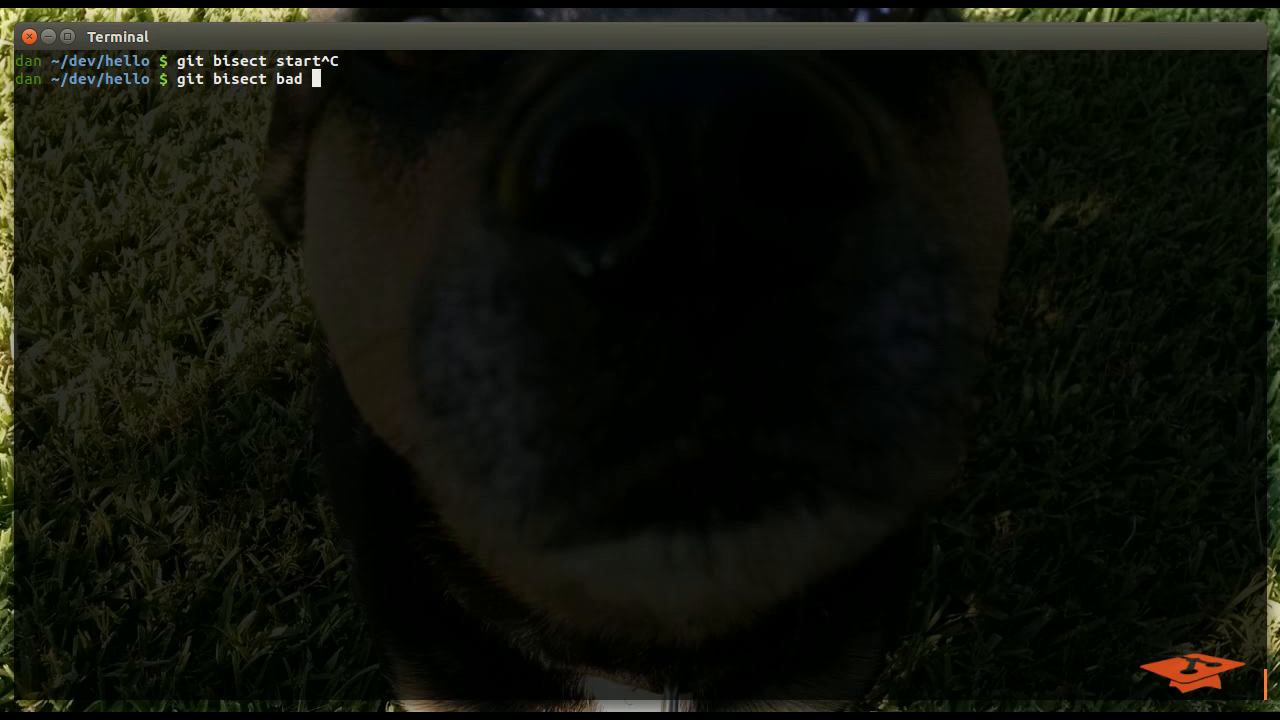
text(<sha1>)
key(ctrl+c)
text(git )
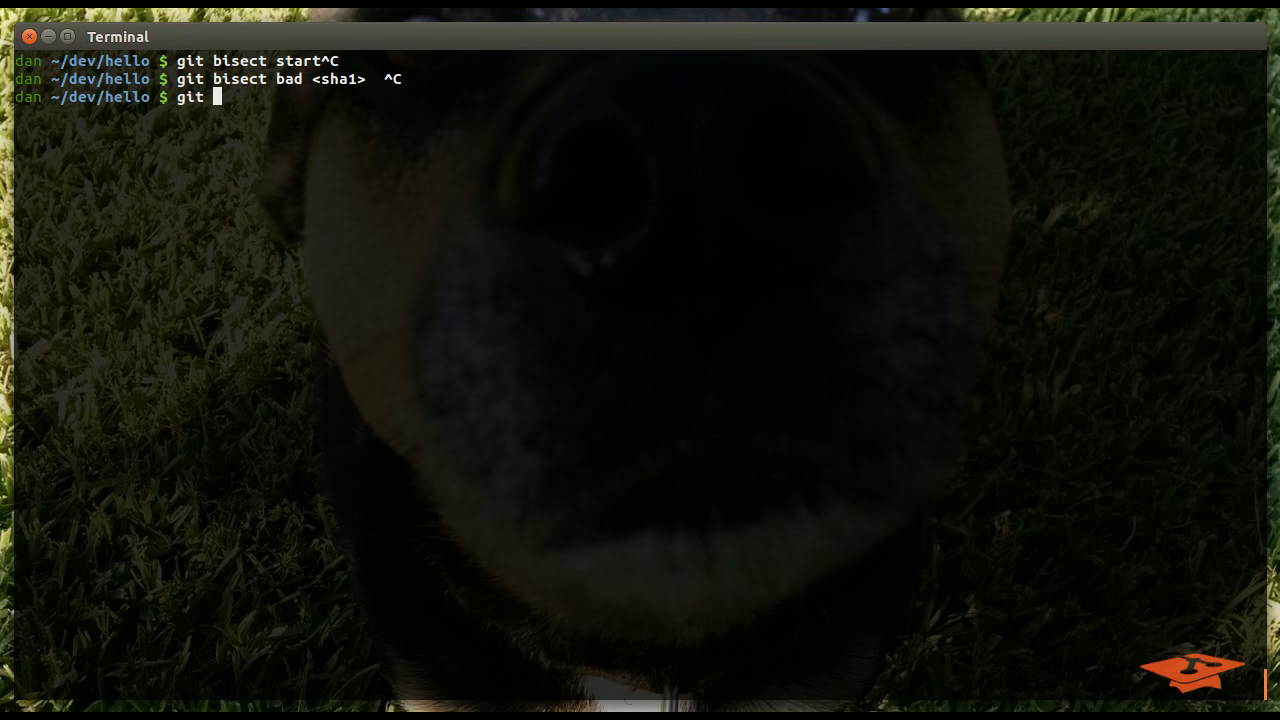
text(bisect good <sha)
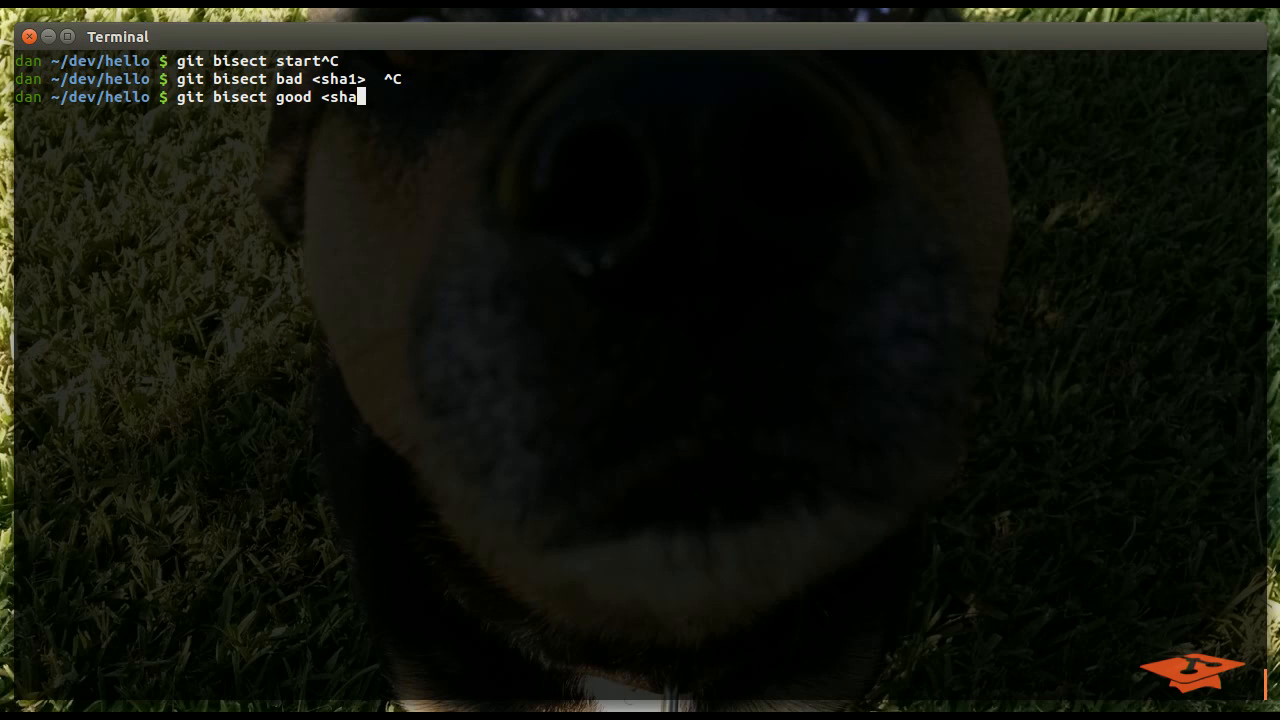
text(1>)
key(ctrl+c)
Write the test step and git bisect good/bad template lines, cancelling each with Ctrl+C
key(ctrl+c)
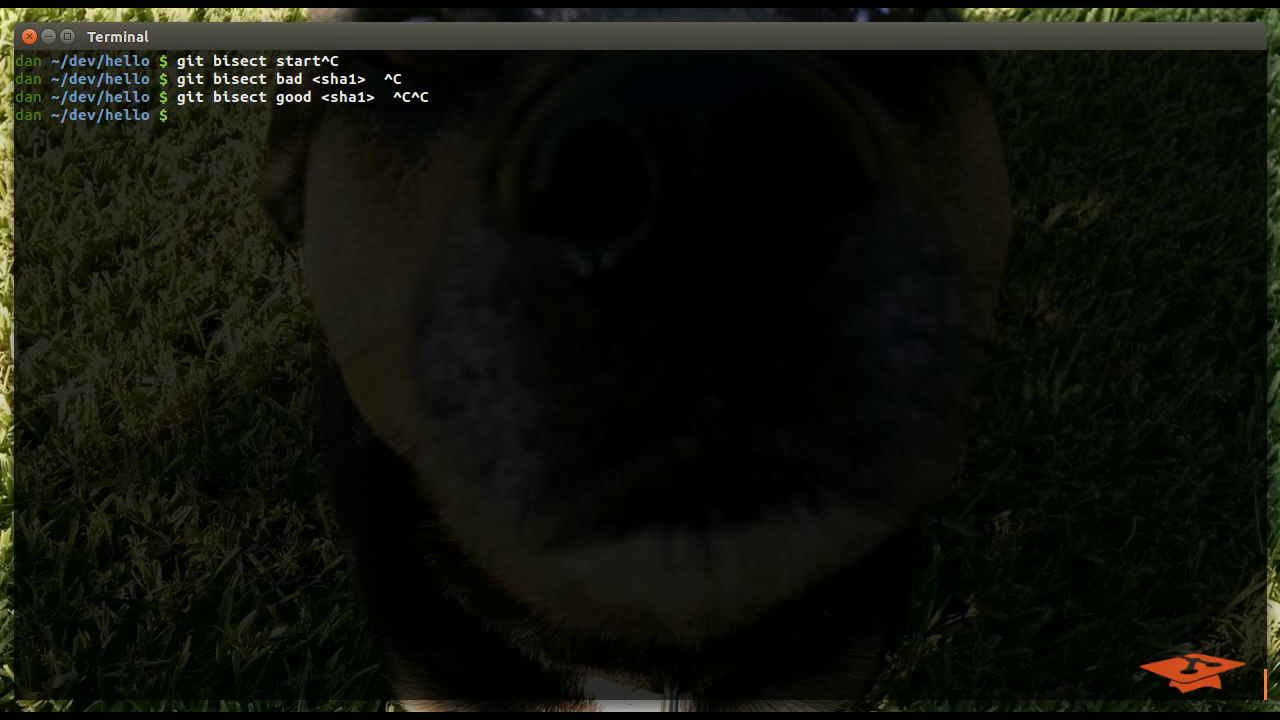
text(<test>)
key(ctrl+c)
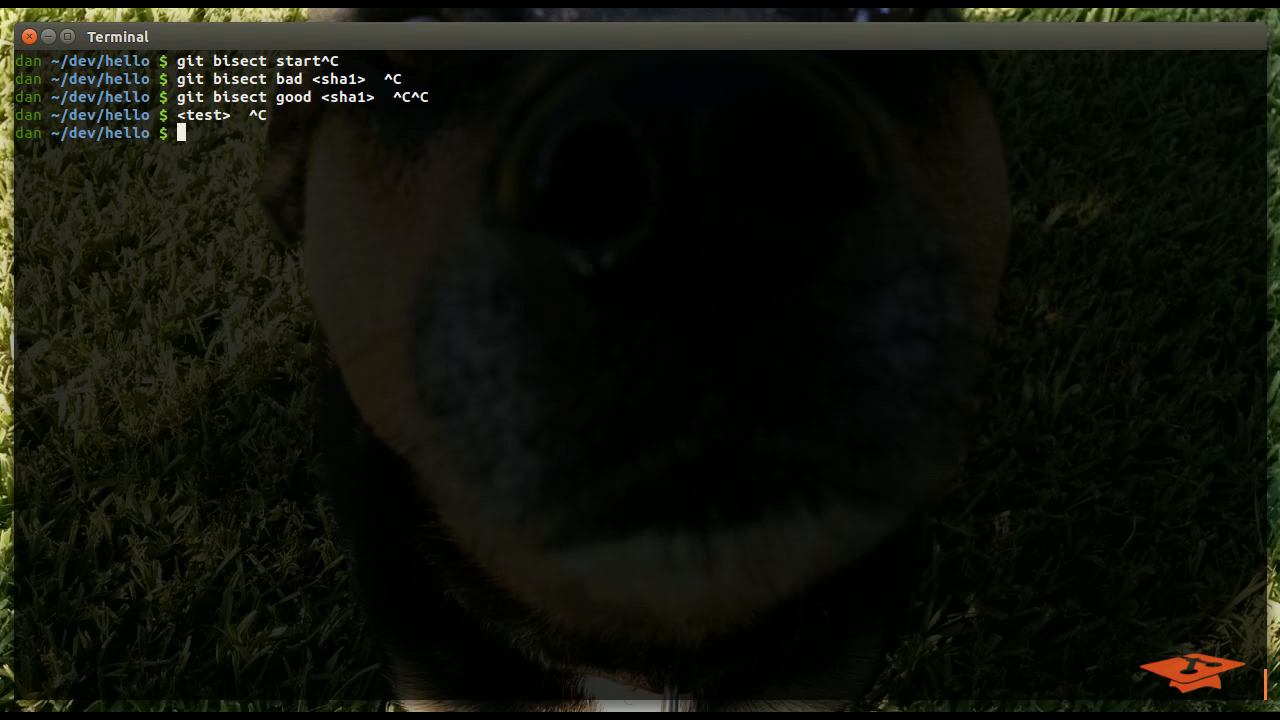
key(Return)
text(git )
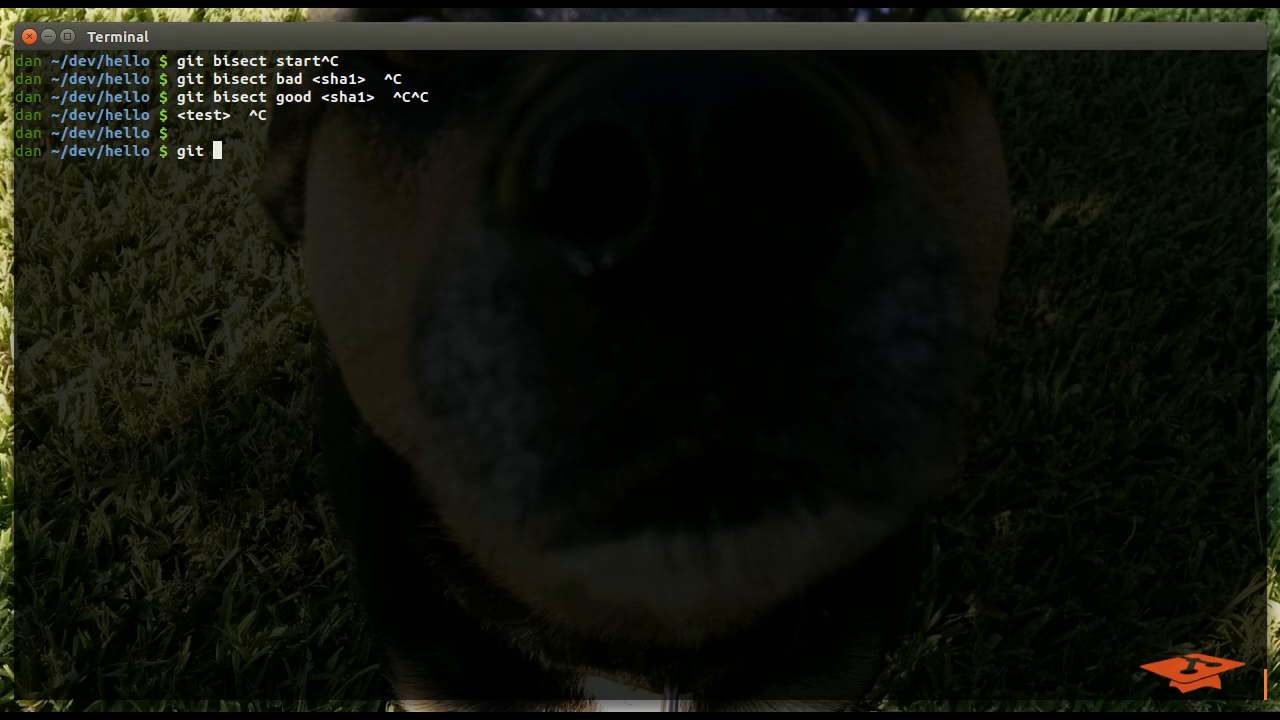
text(bisect bo)
key(BackSpace)
key(BackSpace)
text(good/bad)
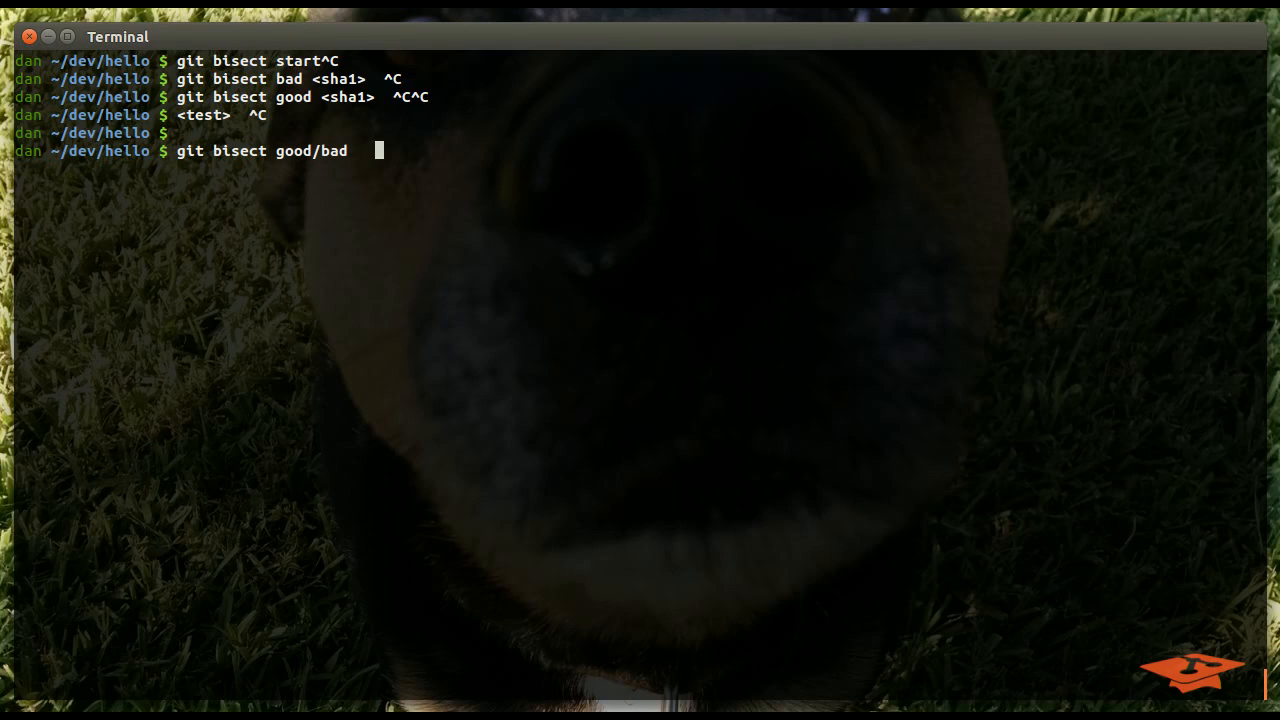
key(ctrl+c)
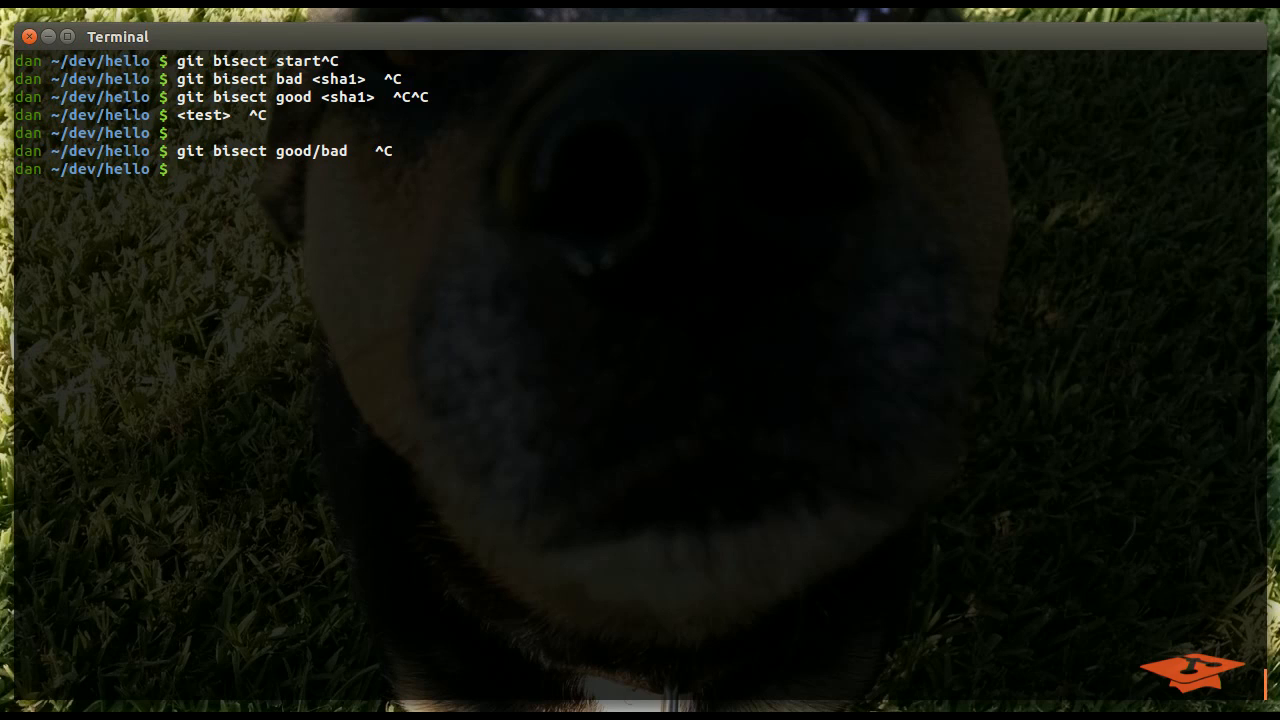